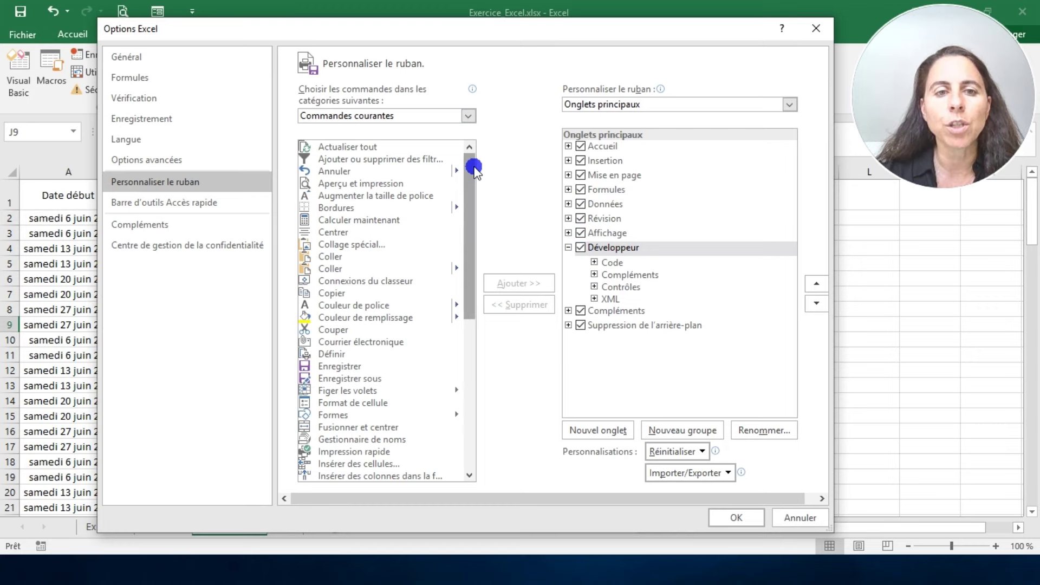
Step: Review the available ribbon commands and their categories, then apply the ribbon customization with the Développeur tab enabled
{"action": "left_click_drag", "start_coordinate": [473, 162], "coordinate": [473, 186]}
{"action": "left_click", "coordinate": [469, 116]}
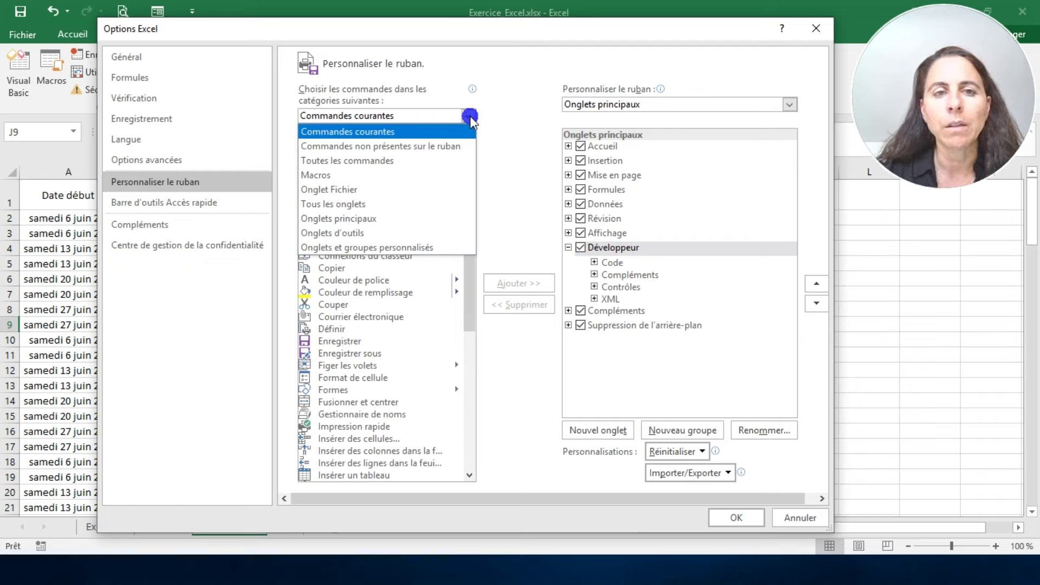
{"action": "left_click", "coordinate": [471, 120]}
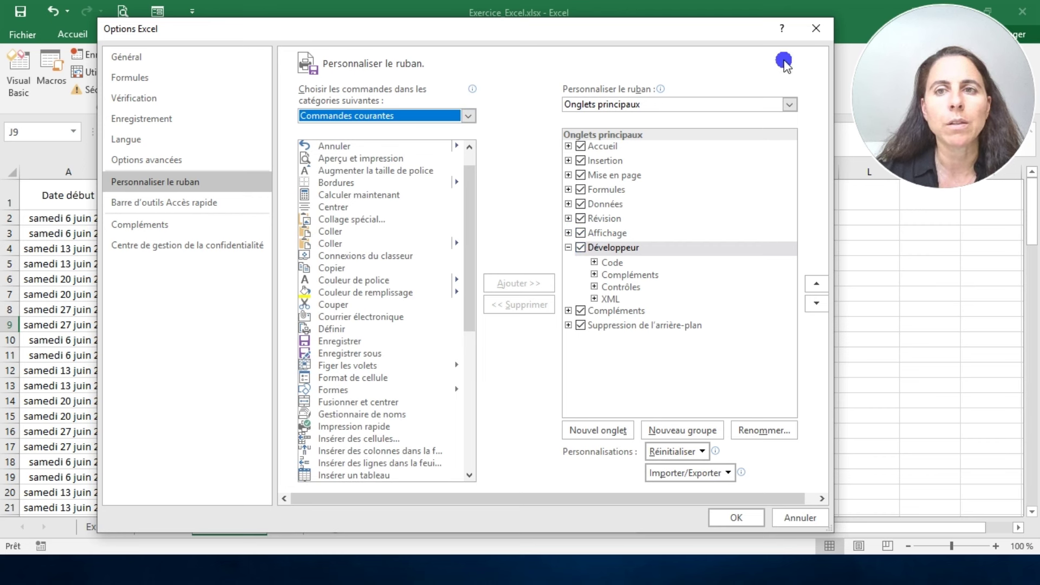
{"action": "left_click", "coordinate": [750, 519]}
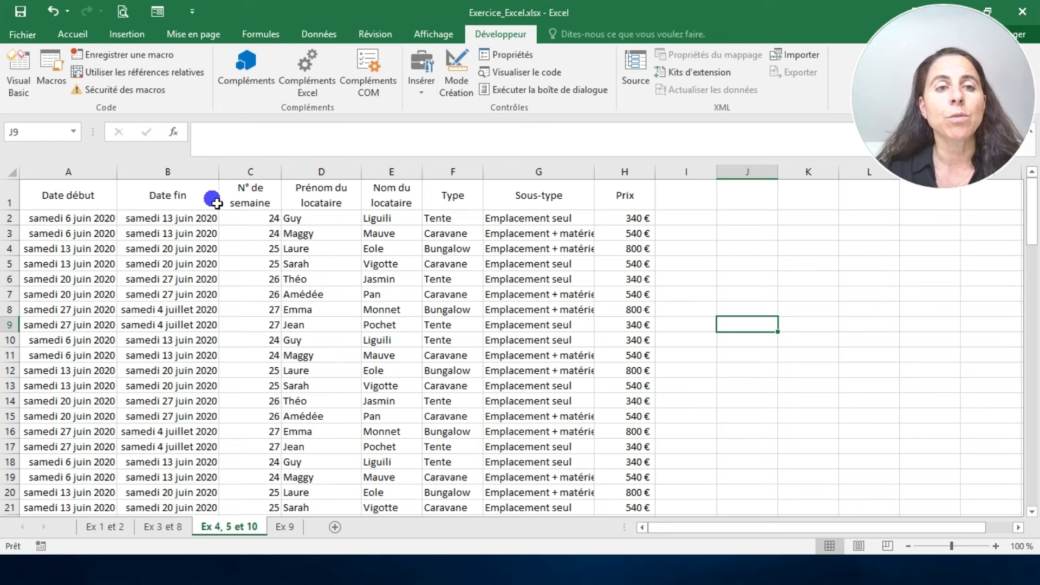
Step: Select the N° de semaine header cell, start a new macro recording and try to name it "caravane 24"
{"action": "left_click", "coordinate": [248, 251]}
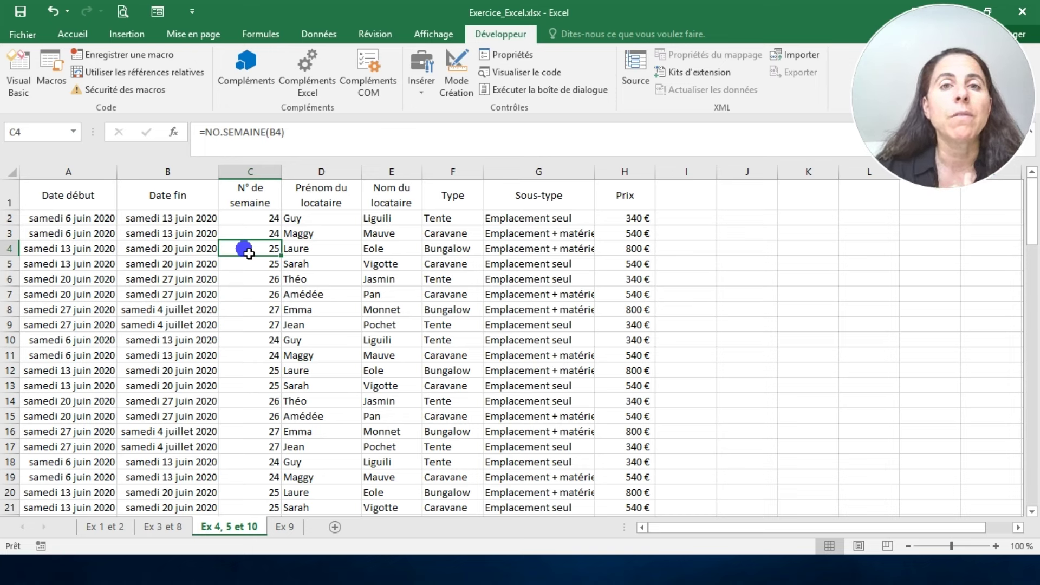
{"action": "left_click", "coordinate": [262, 206]}
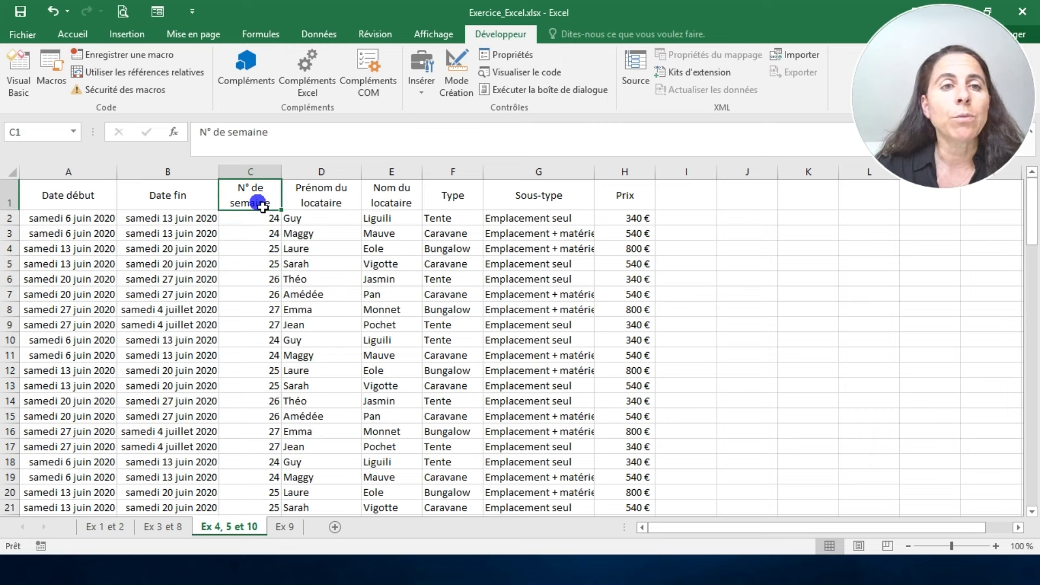
{"action": "left_click", "coordinate": [135, 56]}
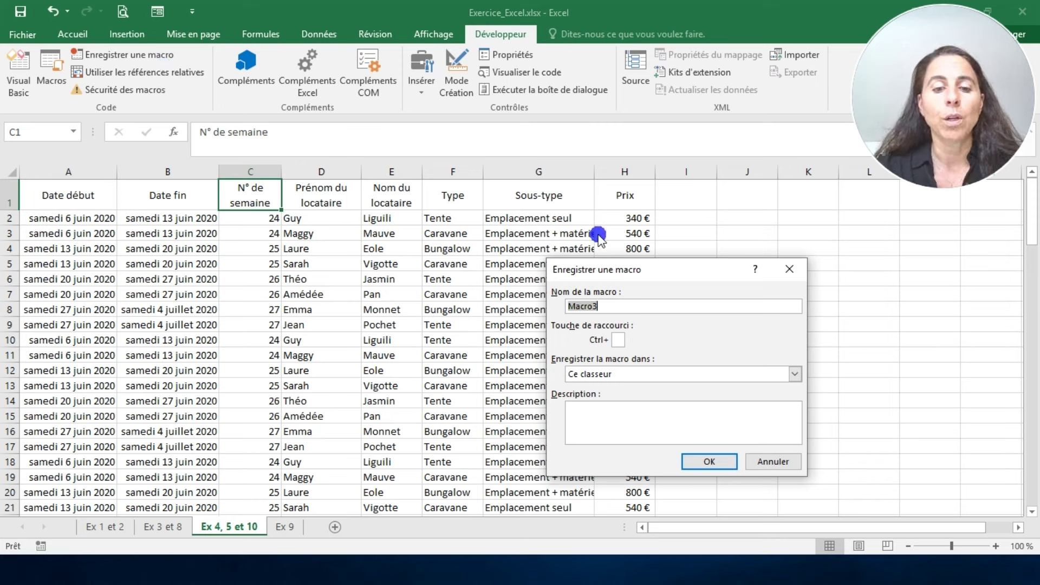
{"action": "type", "text": "carav"}
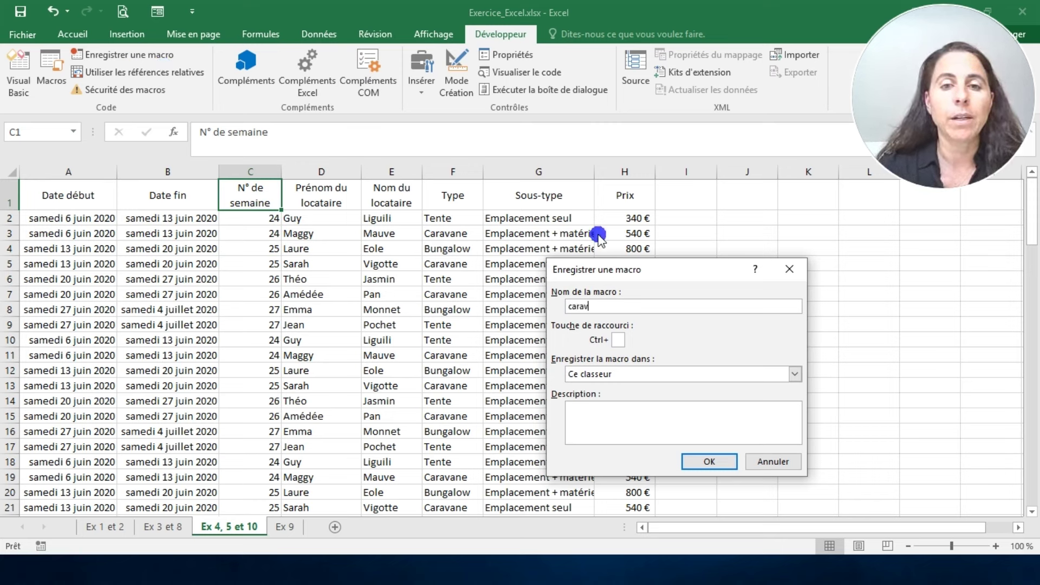
{"action": "type", "text": "ane24"}
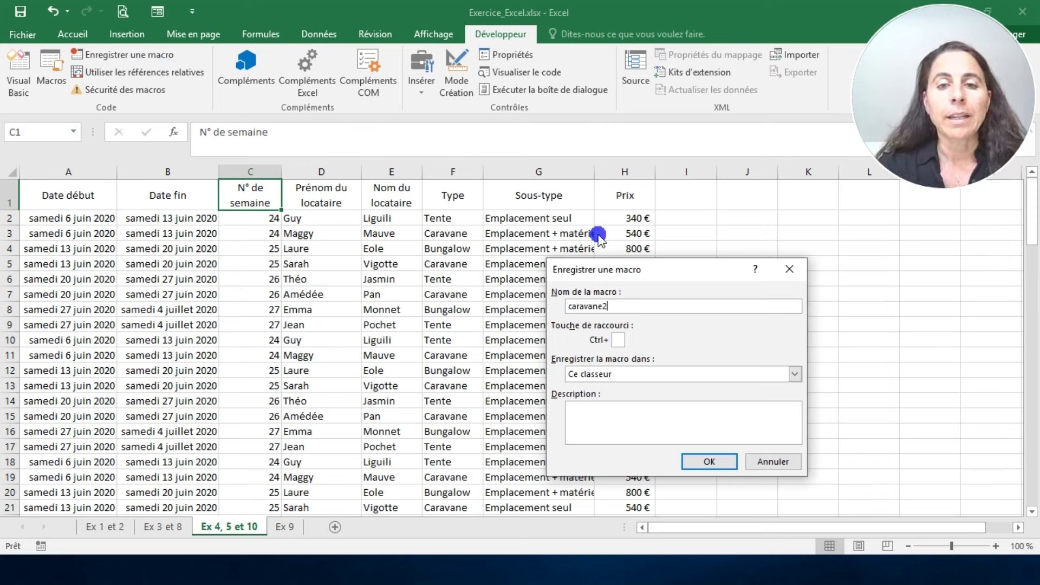
{"action": "key", "text": "BackSpace"}
{"action": "key", "text": "BackSpace"}
{"action": "type", "text": "24"}
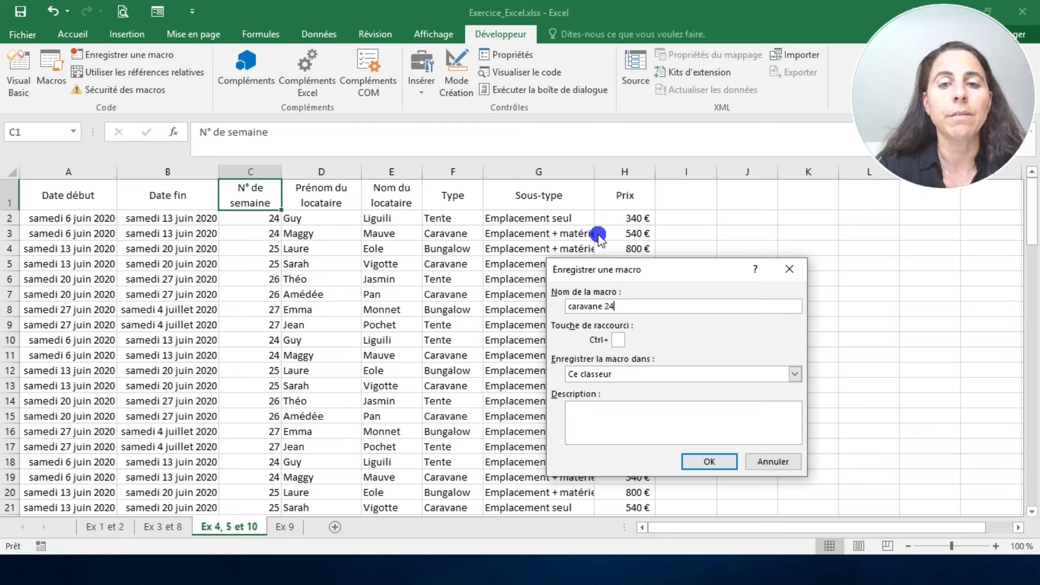
{"action": "key", "text": "Return"}
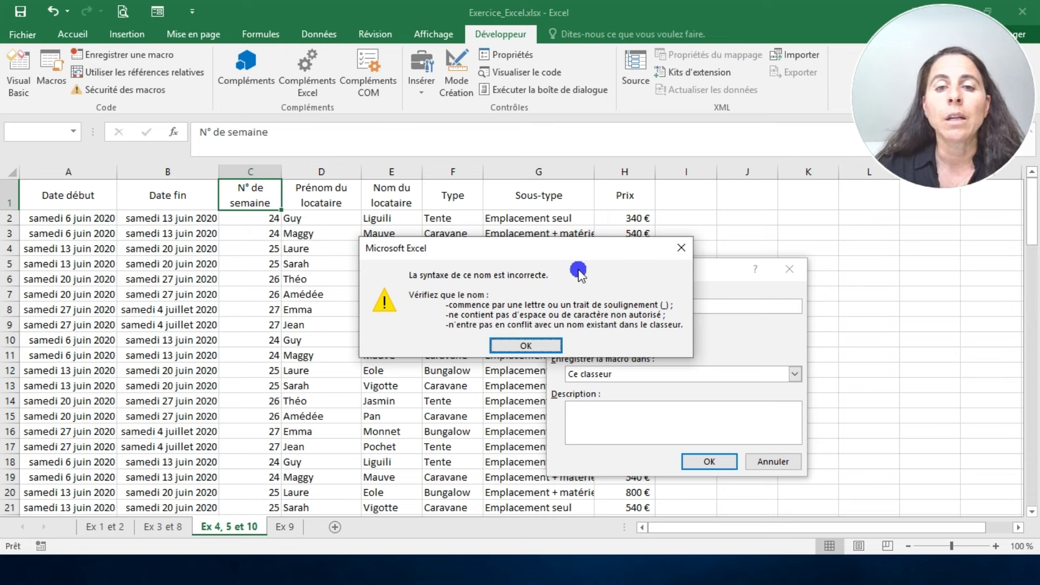
Step: Dismiss the name error and correct the macro name to caravane24, without a space
{"action": "left_click", "coordinate": [548, 346]}
{"action": "left_click", "coordinate": [617, 306]}
{"action": "key", "text": "BackSpace"}
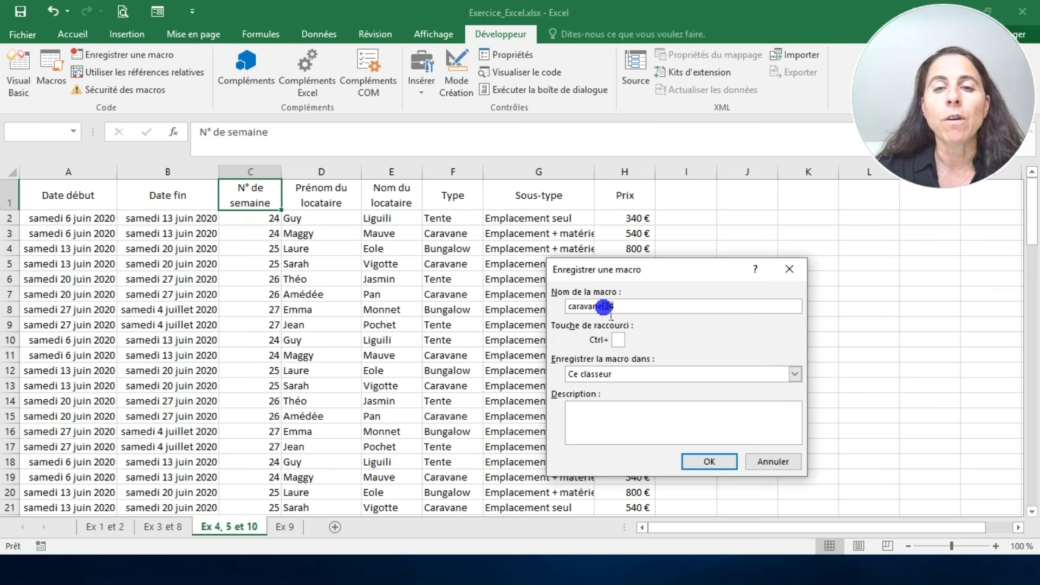
{"action": "type", "text": "24"}
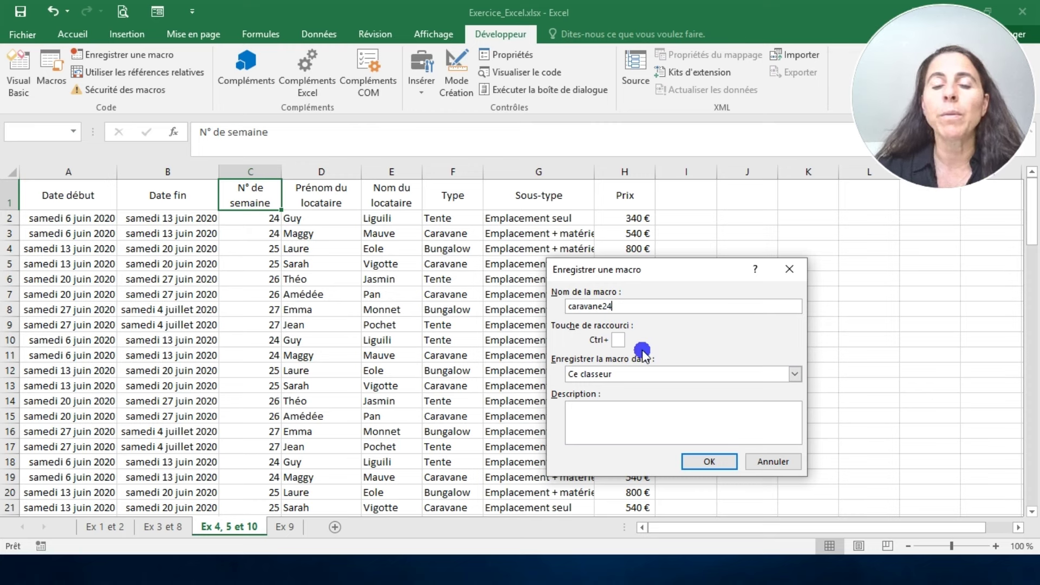
Step: Keep the macro stored in Ce classeur, describe it as "filtre sur les caravanes, semaine 24", and start recording
{"action": "left_click_drag", "start_coordinate": [660, 272], "coordinate": [638, 81]}
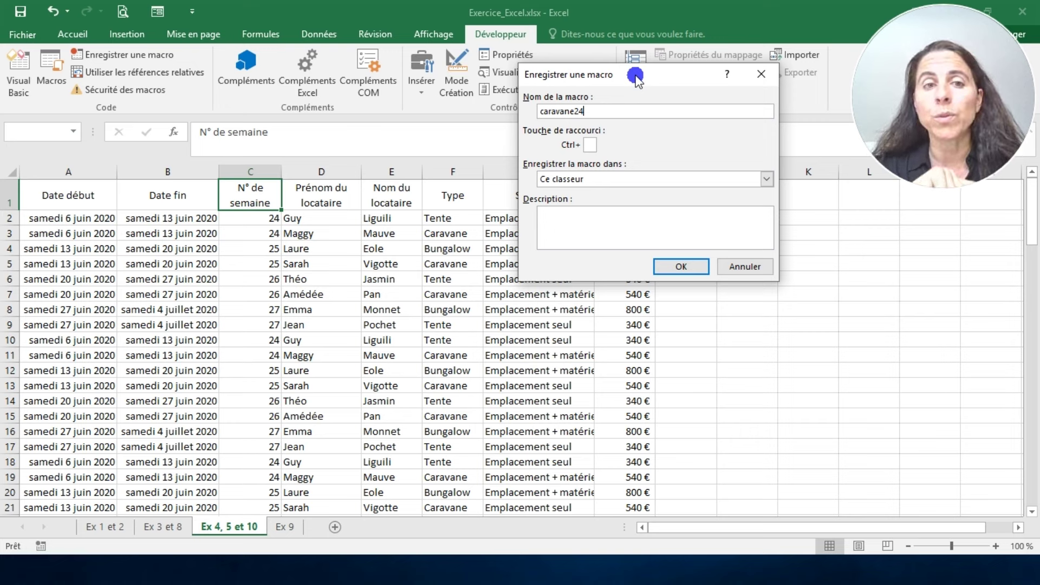
{"action": "left_click", "coordinate": [605, 180]}
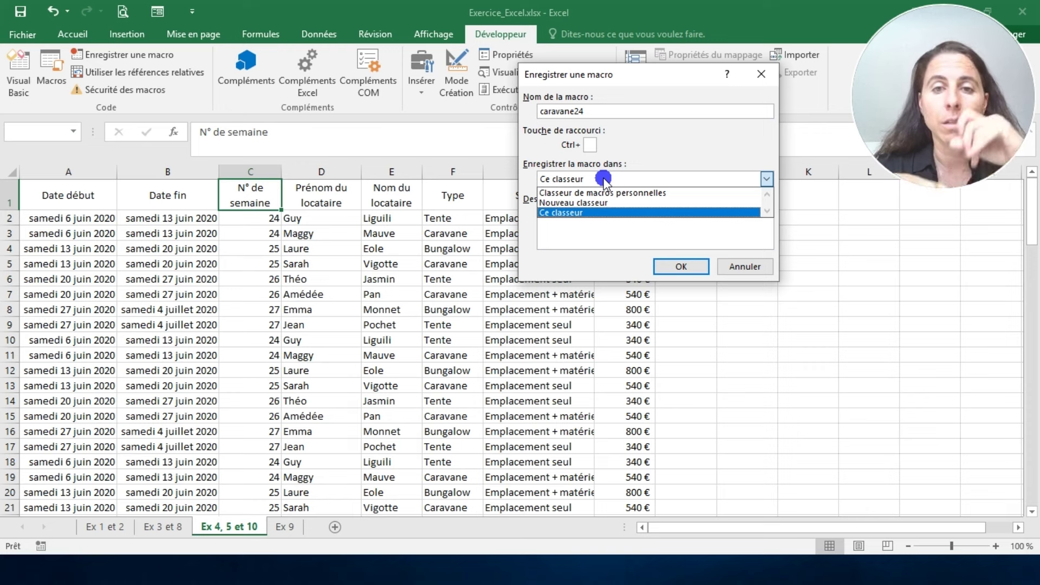
{"action": "left_click", "coordinate": [592, 237]}
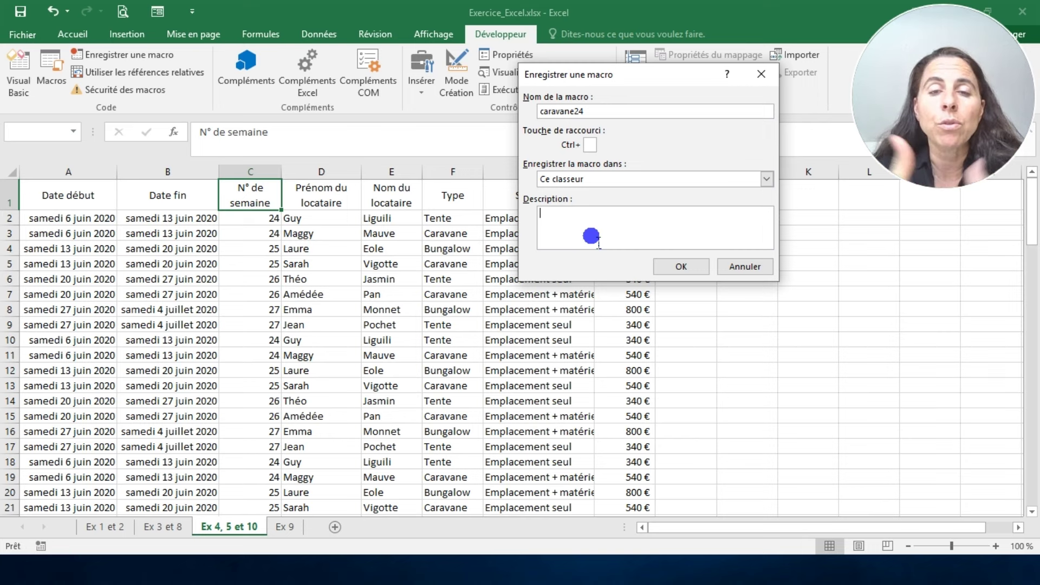
{"action": "type", "text": "filtr"}
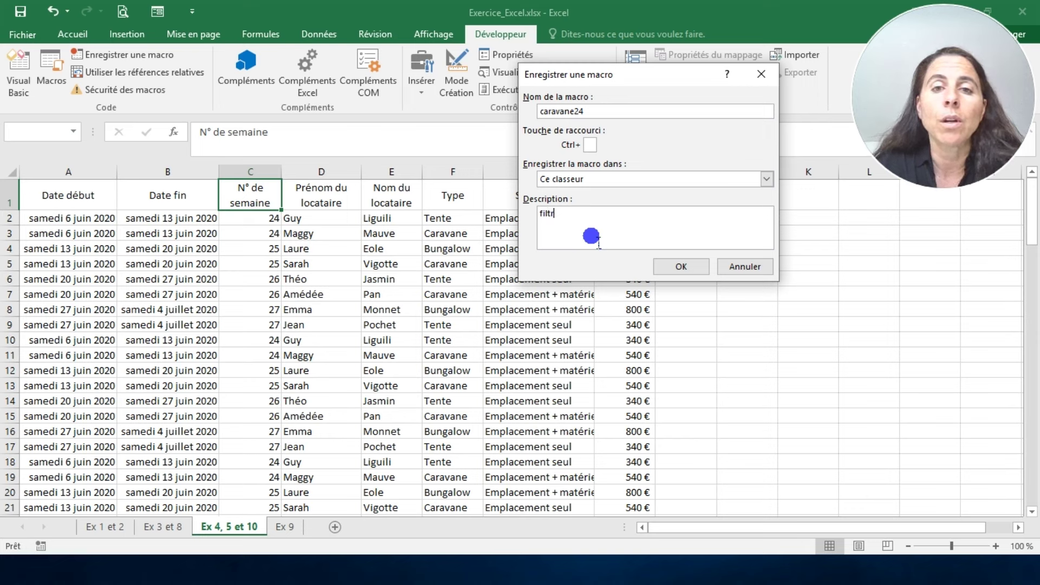
{"action": "type", "text": "e sur les caravanes"}
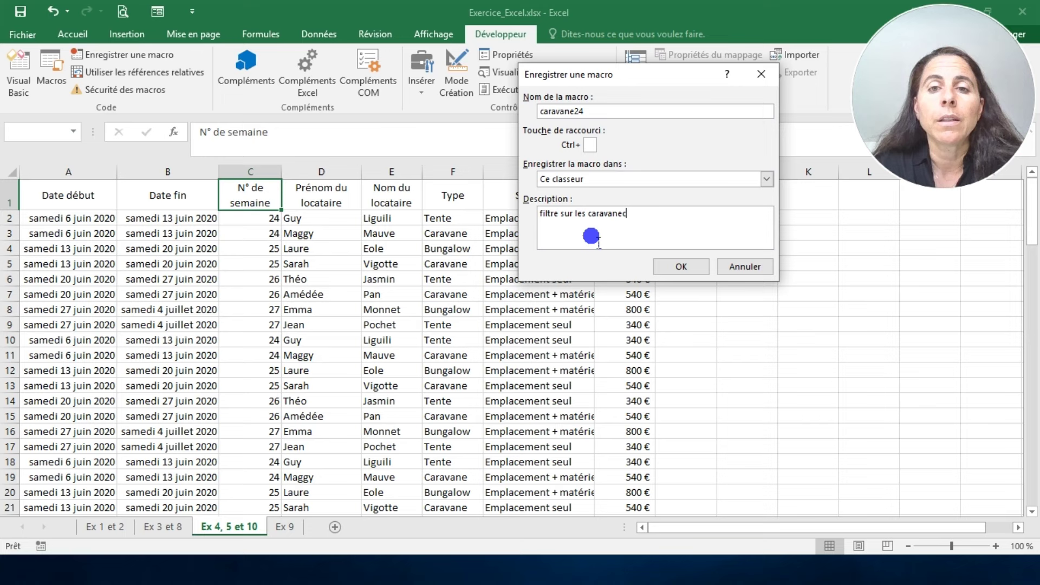
{"action": "type", "text": ", semaine "}
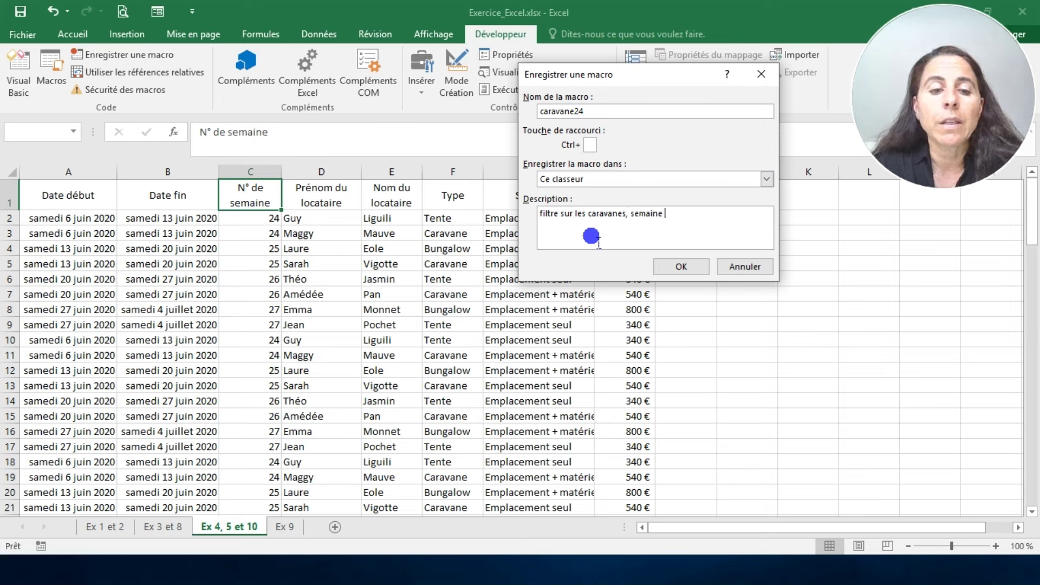
{"action": "type", "text": "24"}
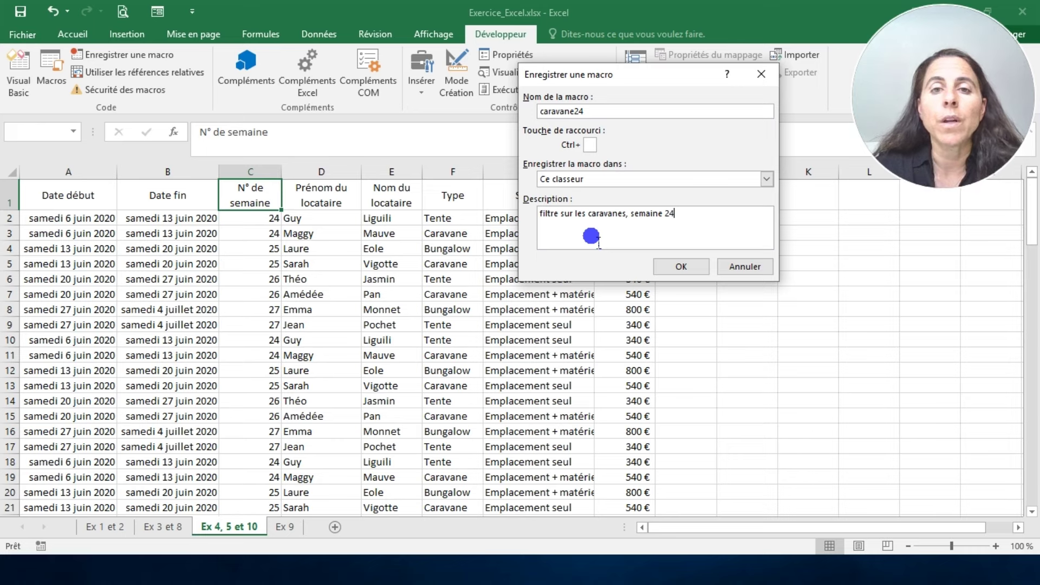
{"action": "left_click", "coordinate": [688, 266]}
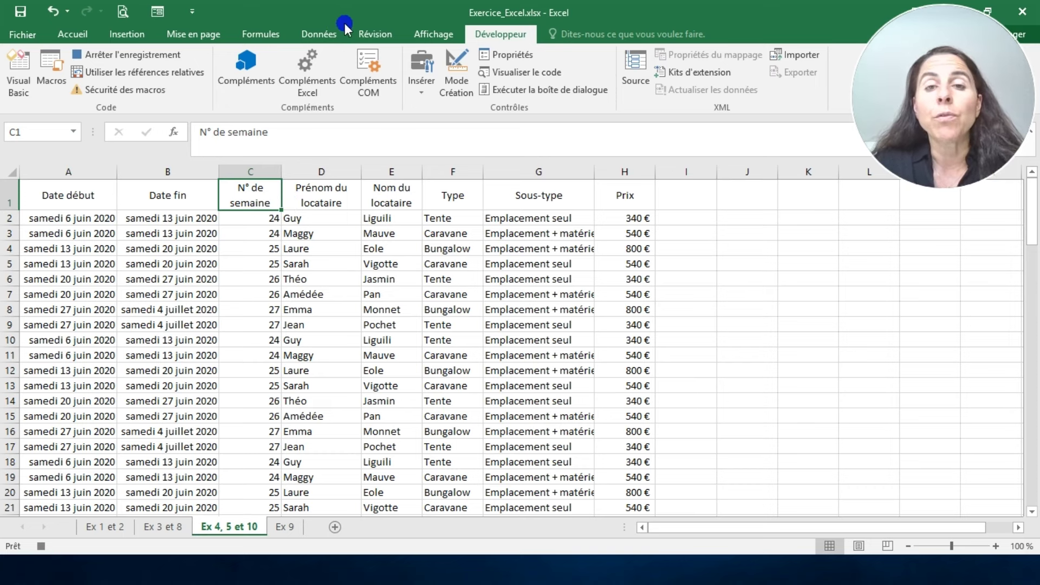
Step: Turn on filtering for the table and filter the N° de semaine column to 24
{"action": "left_click", "coordinate": [317, 35]}
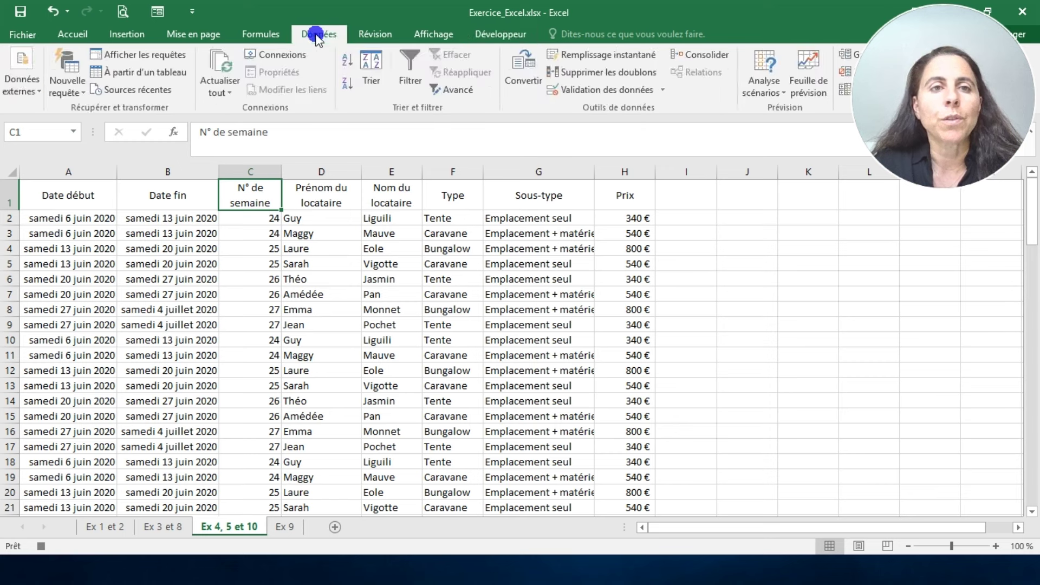
{"action": "left_click", "coordinate": [410, 71]}
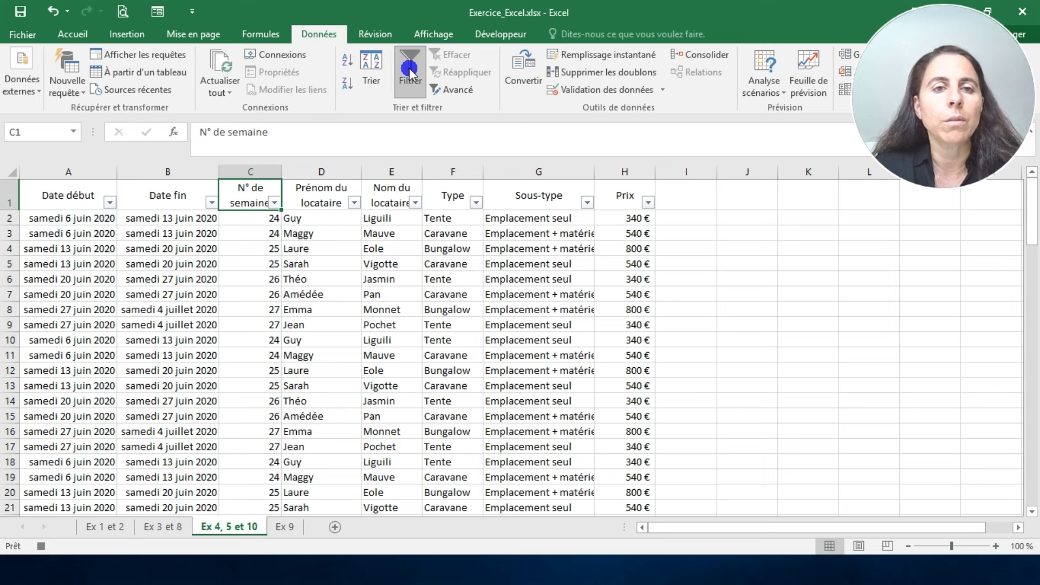
{"action": "left_click", "coordinate": [275, 203]}
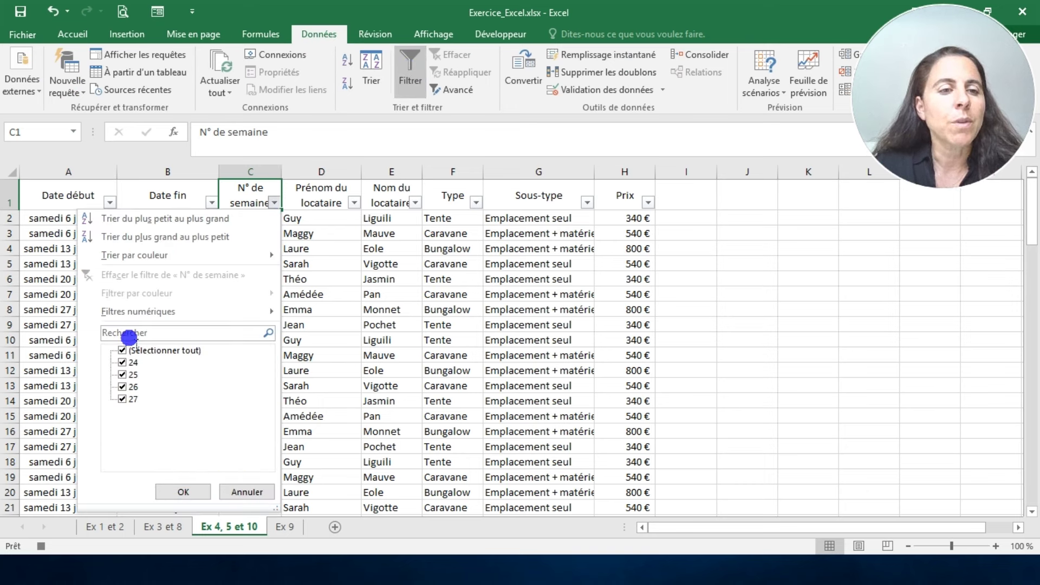
{"action": "left_click", "coordinate": [132, 330]}
{"action": "type", "text": "24"}
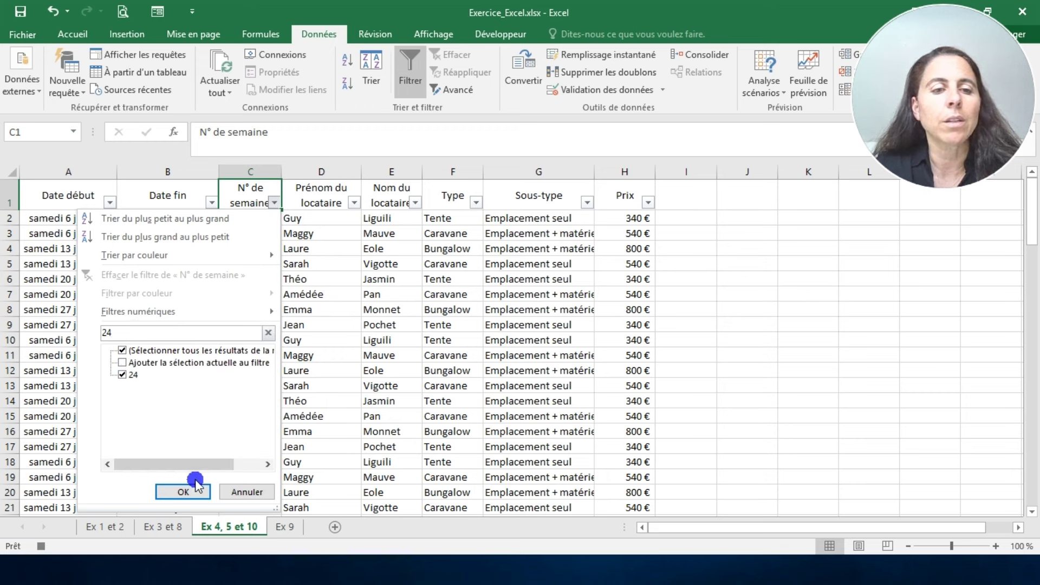
{"action": "left_click", "coordinate": [183, 492]}
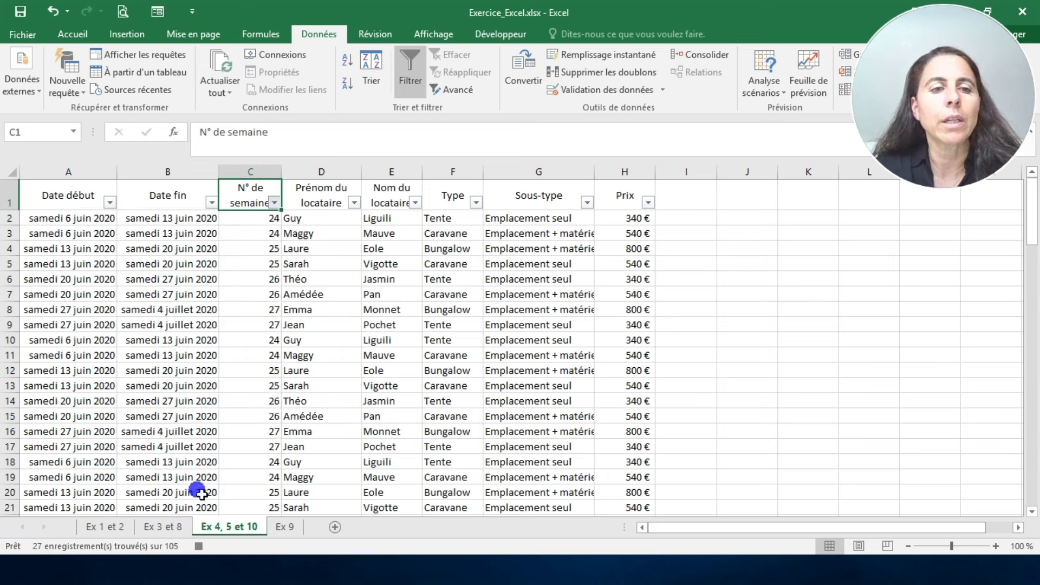
Step: Filter the Type column to Caravane only by excluding Tente, and stop the macro recording
{"action": "left_click", "coordinate": [475, 202]}
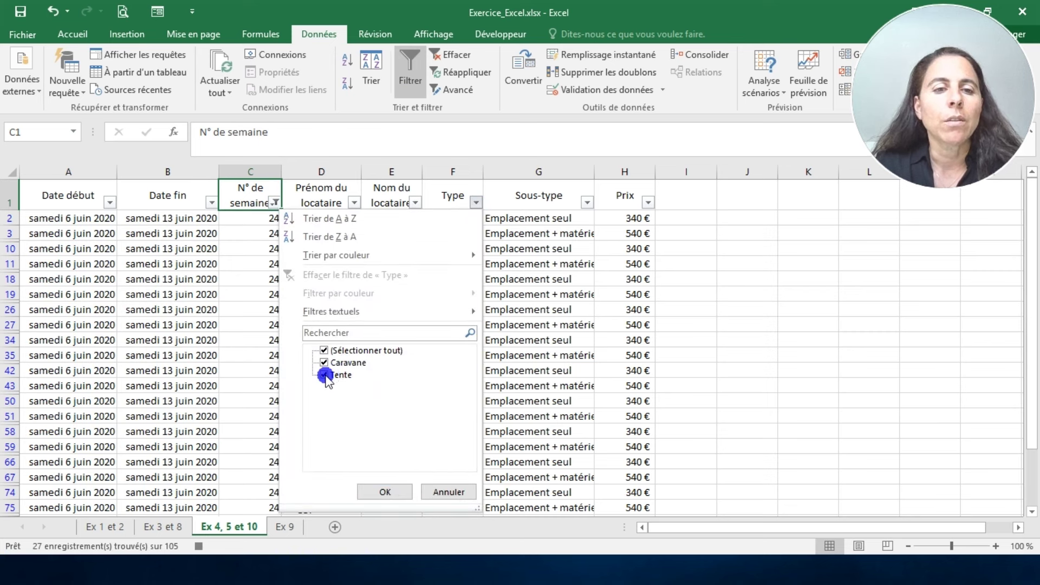
{"action": "left_click", "coordinate": [325, 374]}
{"action": "left_click", "coordinate": [386, 492]}
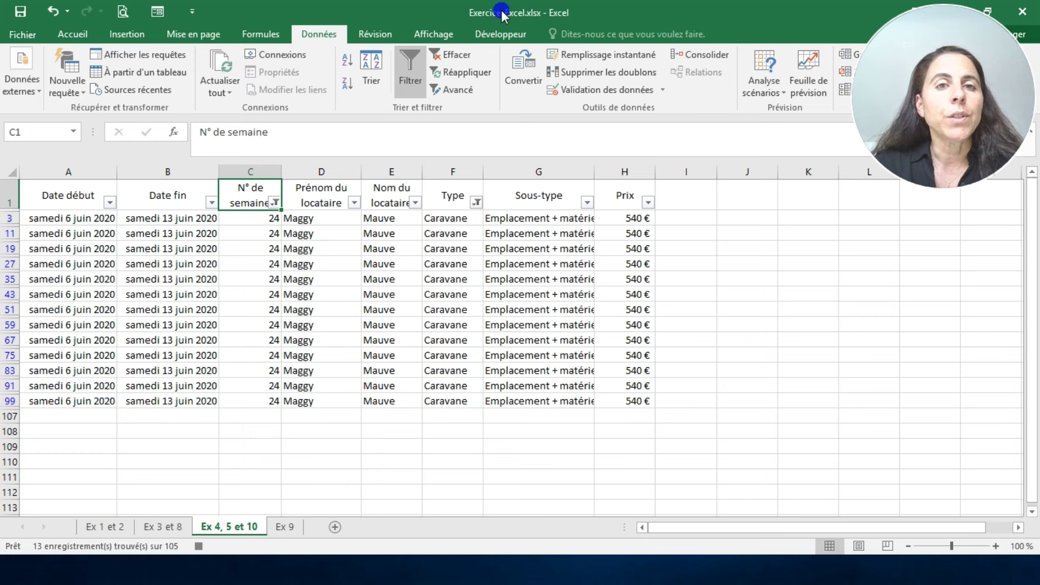
{"action": "left_click", "coordinate": [522, 30]}
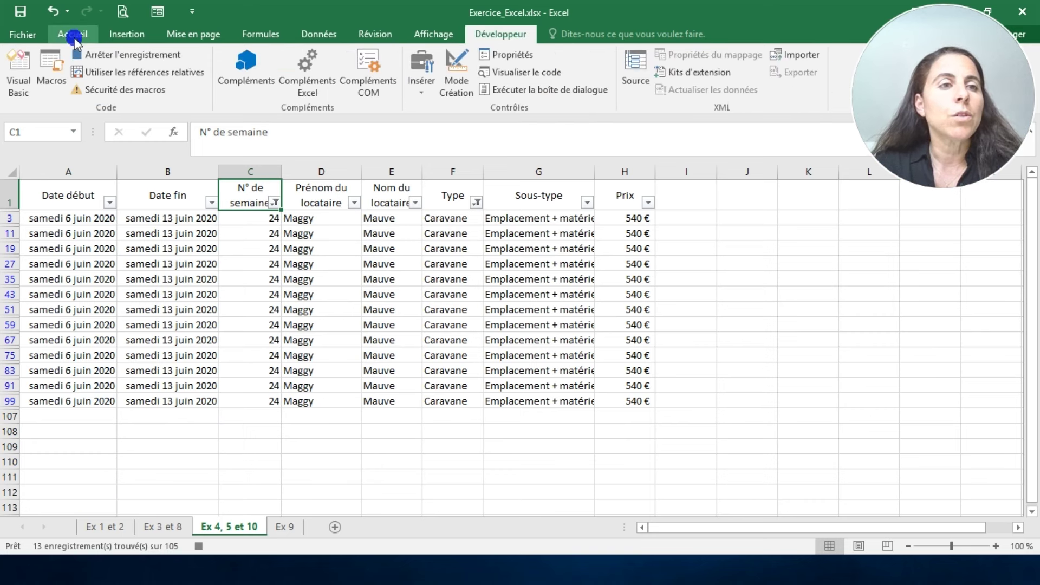
{"action": "left_click", "coordinate": [97, 55]}
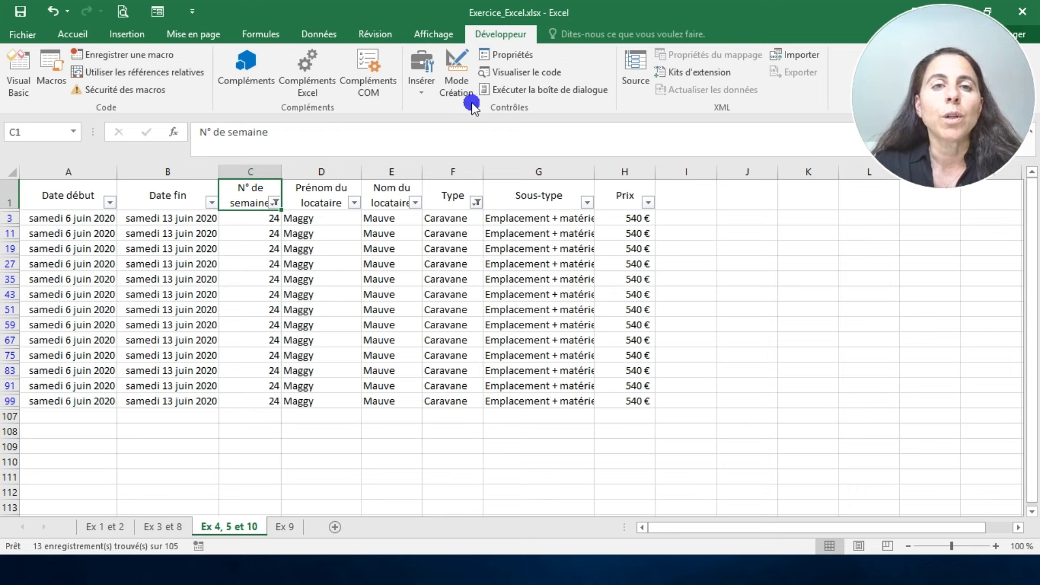
Step: Insert a form-control button beside the table, around columns J and K, and assign the caravane24 macro to it
{"action": "left_click", "coordinate": [420, 93]}
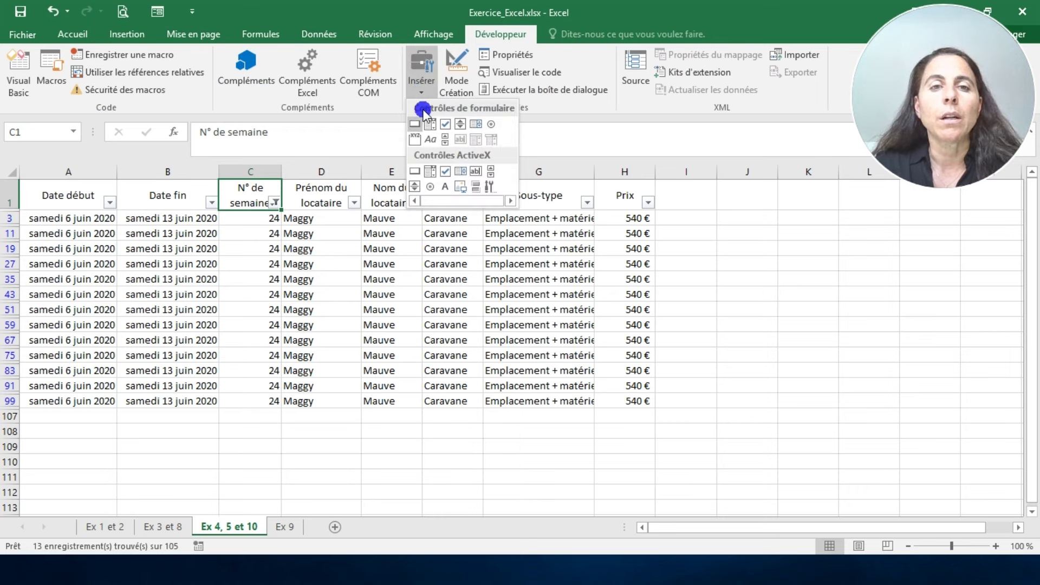
{"action": "left_click", "coordinate": [431, 81]}
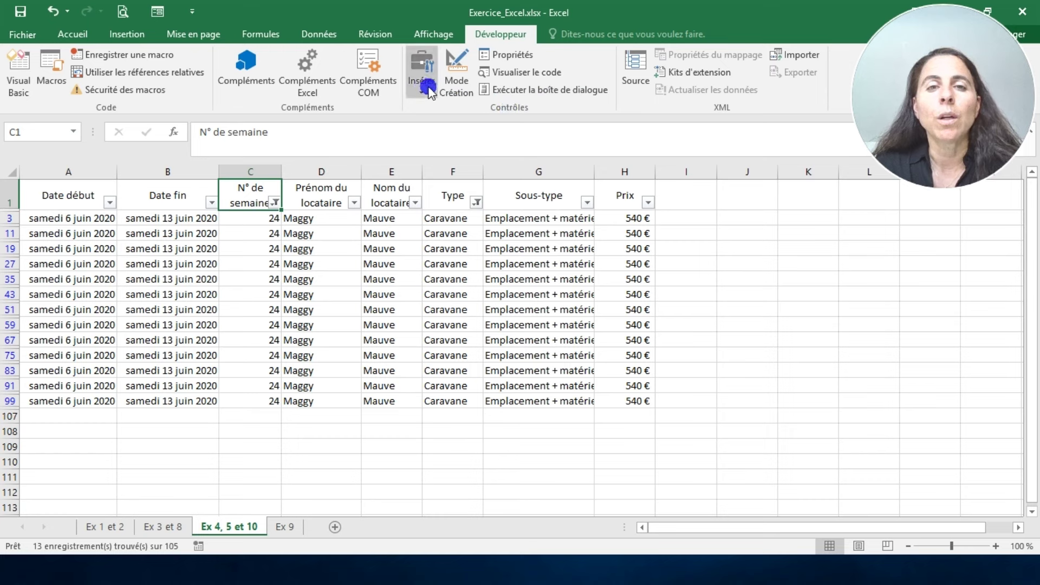
{"action": "left_click", "coordinate": [423, 85]}
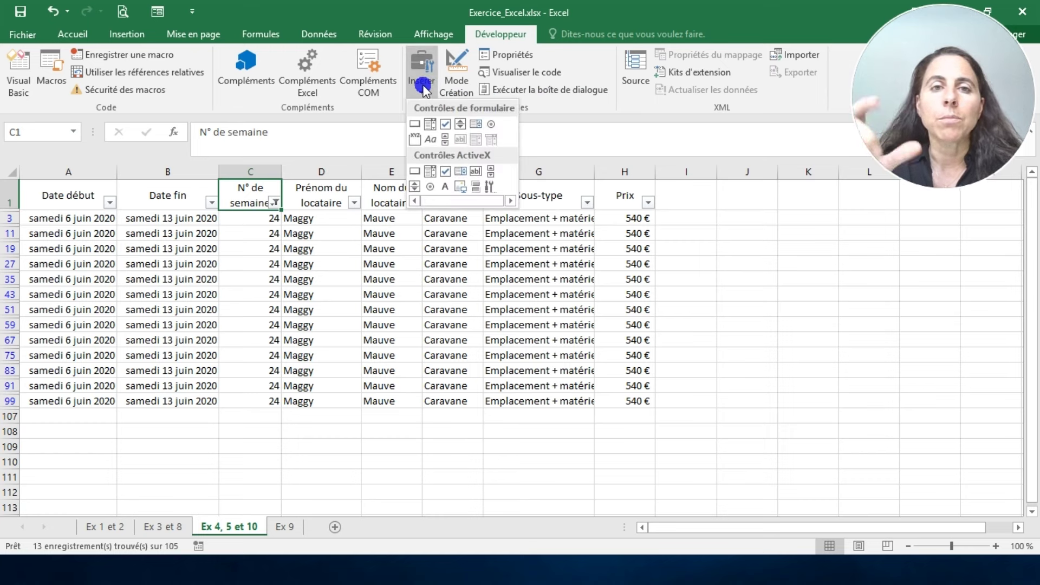
{"action": "left_click", "coordinate": [417, 124]}
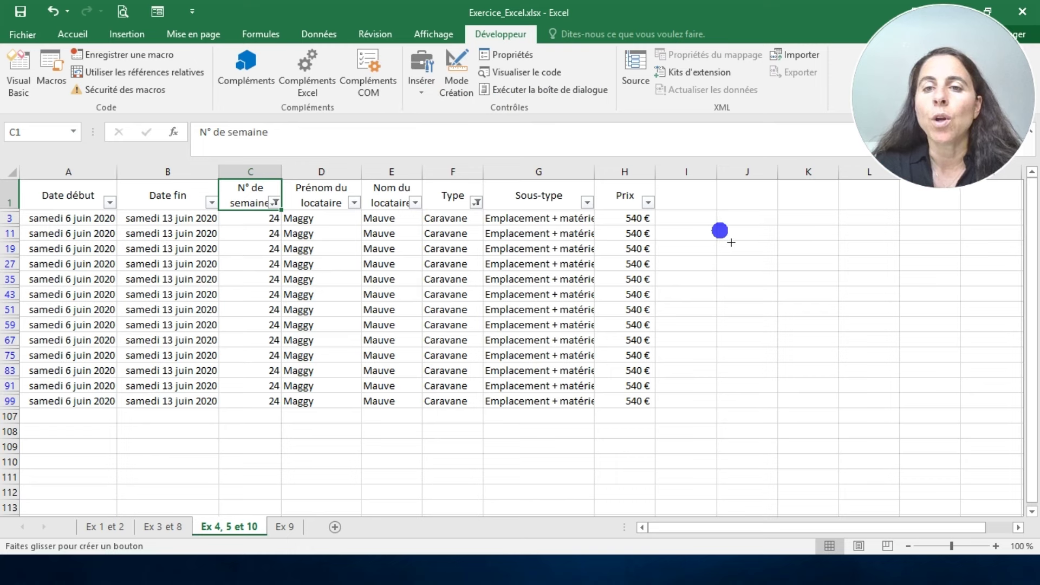
{"action": "mouse_move", "coordinate": [720, 230]}
{"action": "left_mouse_down"}
{"action": "mouse_move", "coordinate": [789, 271]}
{"action": "mouse_move", "coordinate": [845, 274]}
{"action": "left_mouse_up"}
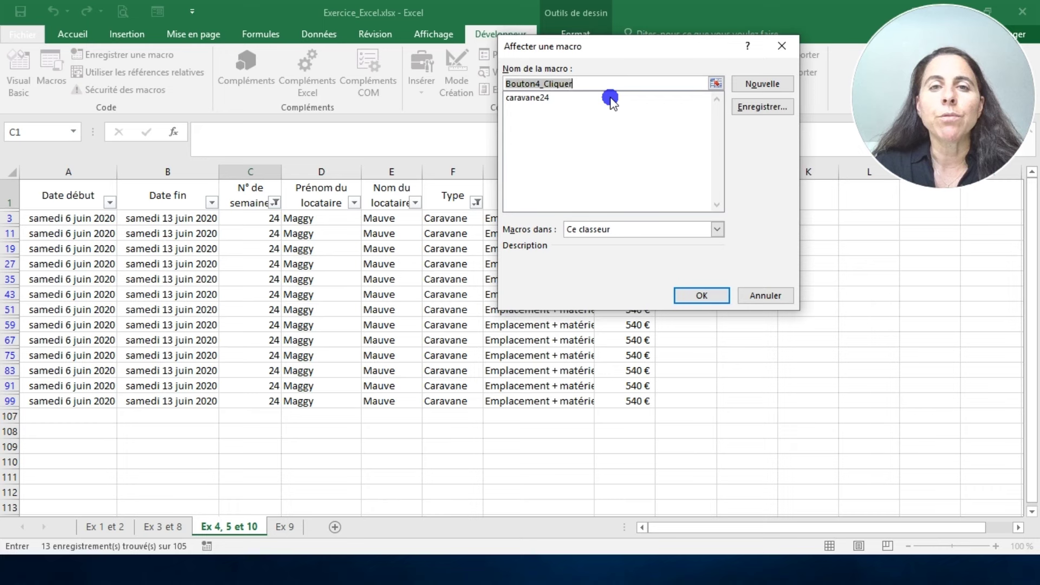
{"action": "left_click", "coordinate": [534, 98]}
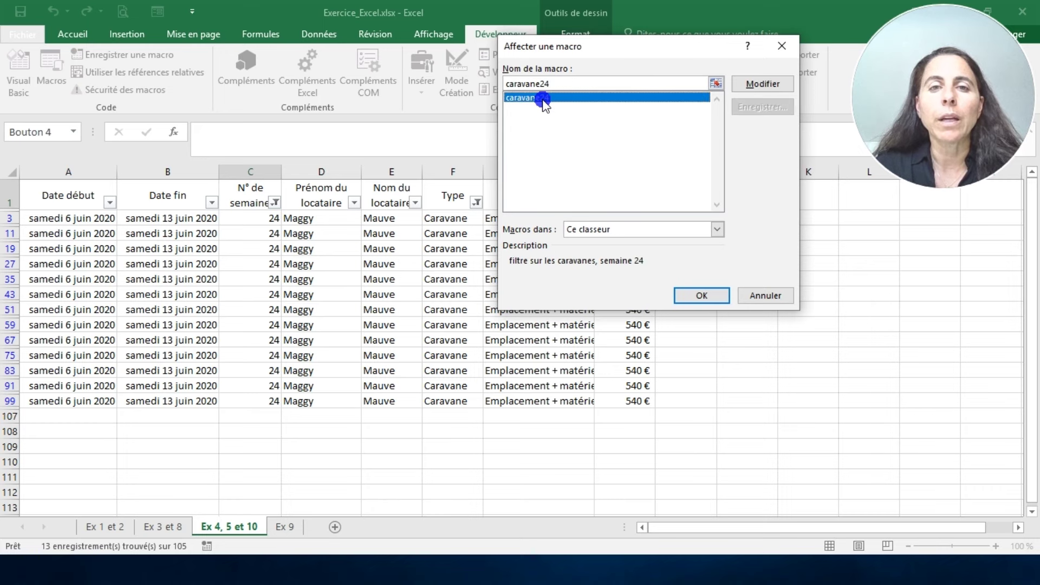
{"action": "left_click", "coordinate": [704, 294]}
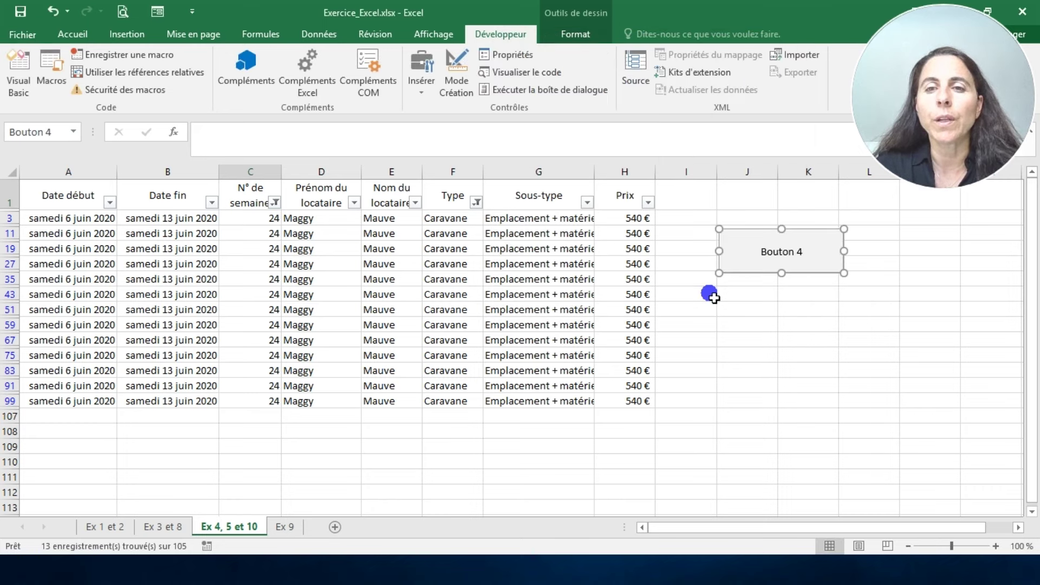
Step: Change the new button's label to "Caravane S24"
{"action": "right_click", "coordinate": [804, 253]}
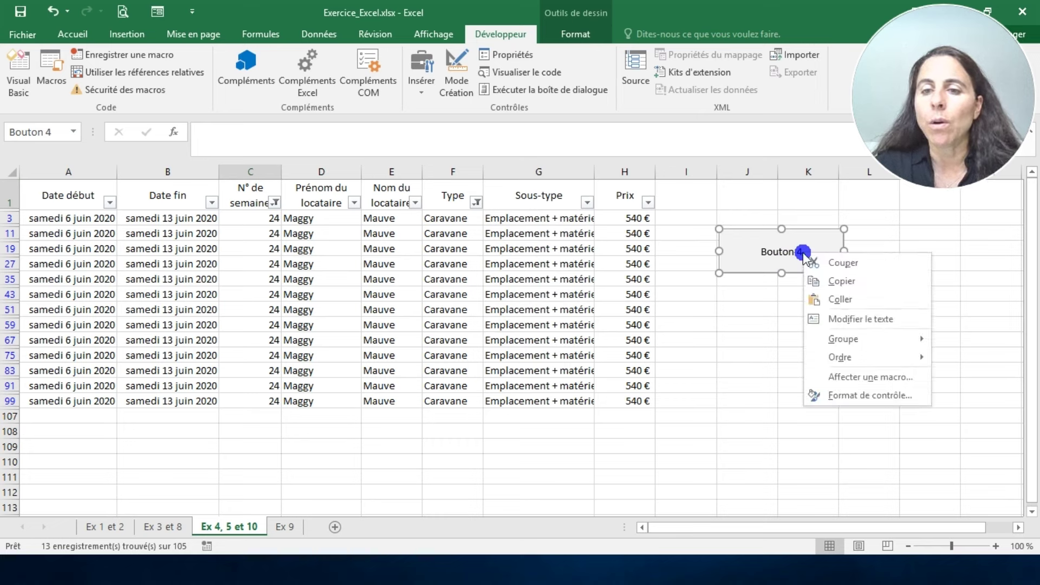
{"action": "left_click", "coordinate": [857, 320]}
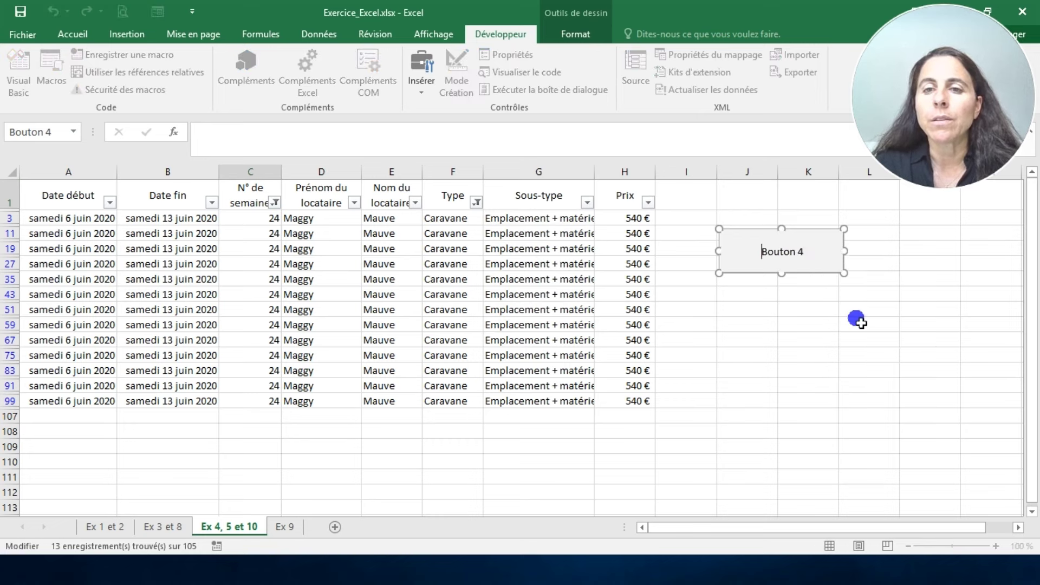
{"action": "left_click_drag", "start_coordinate": [768, 250], "coordinate": [817, 255]}
{"action": "key", "text": "Delete"}
{"action": "type", "text": "Caravan"}
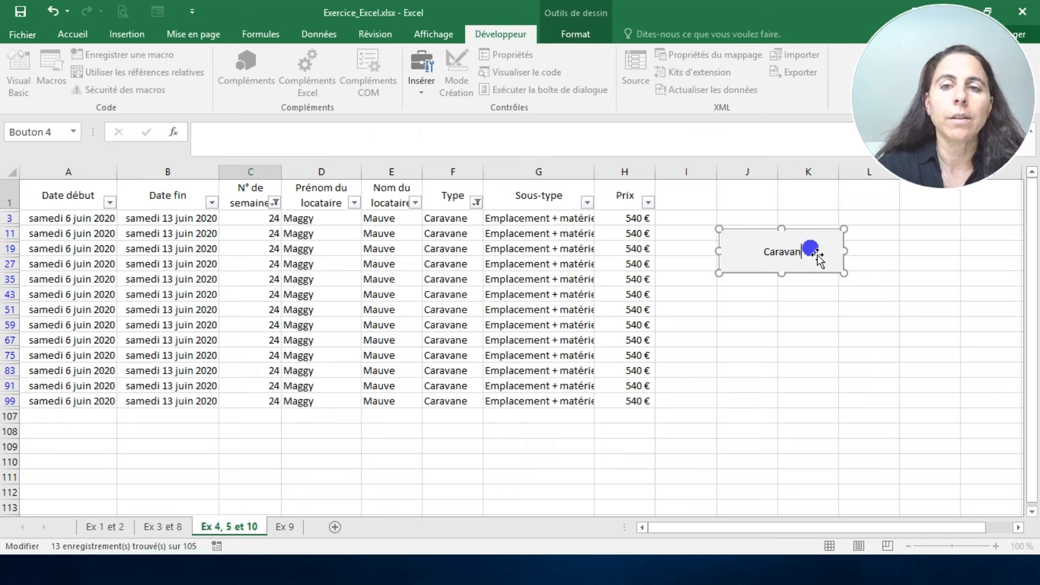
{"action": "type", "text": "e S24"}
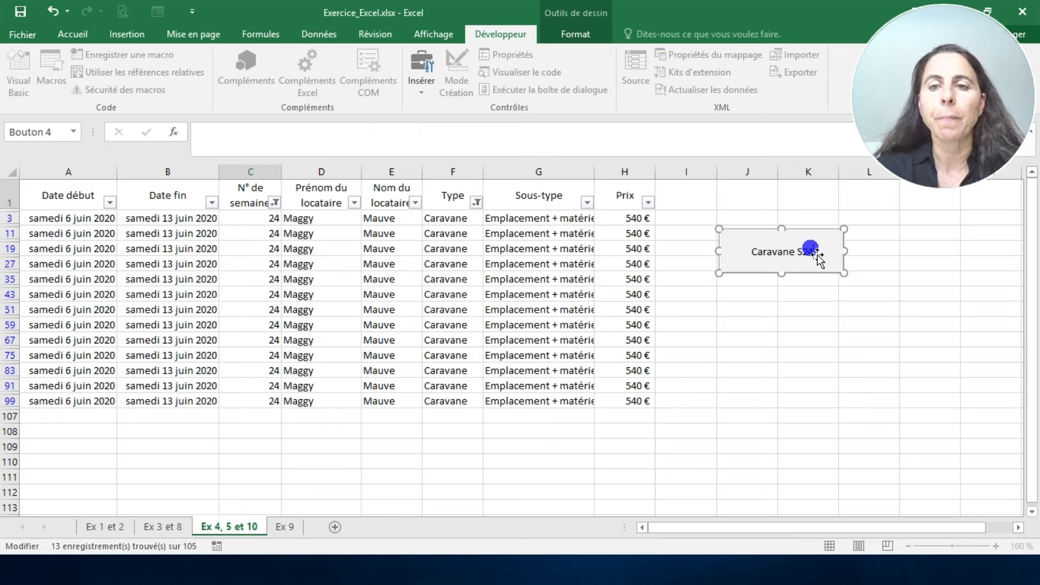
{"action": "left_click", "coordinate": [810, 324]}
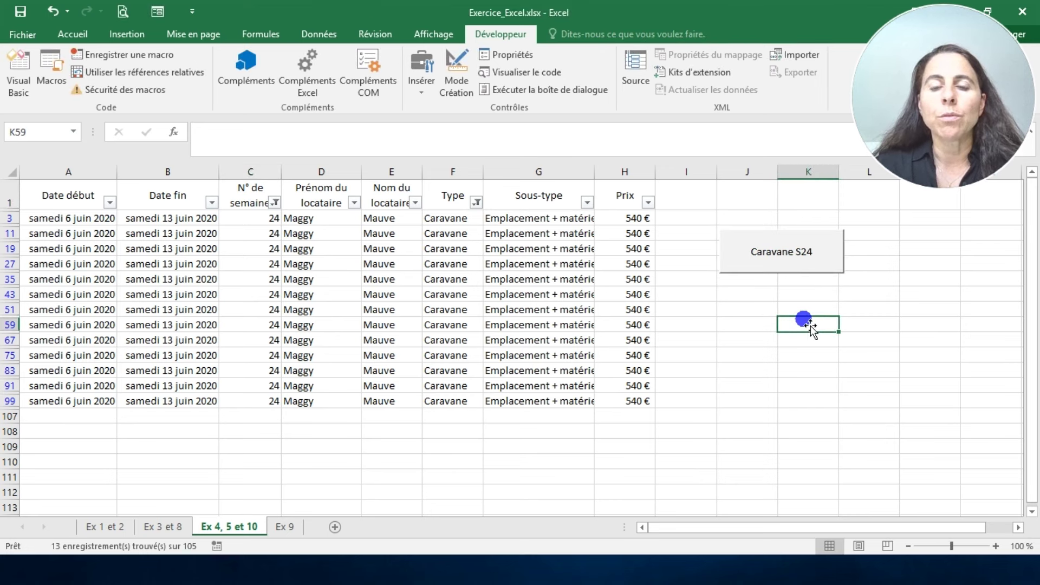
Step: Turn off the table's filtering to check how the button reacts, and undo the filter removal
{"action": "left_click", "coordinate": [318, 283]}
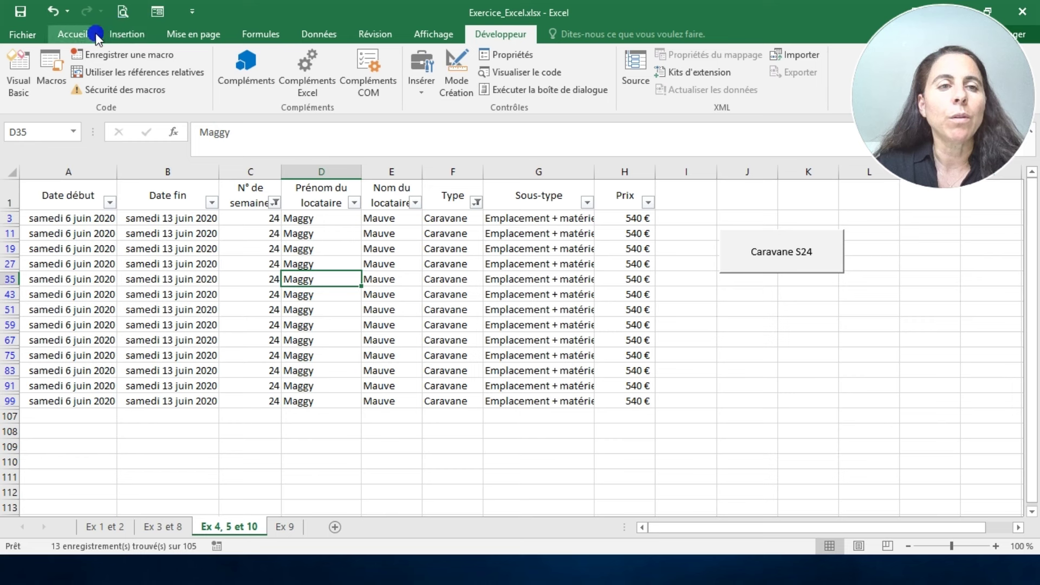
{"action": "left_click", "coordinate": [323, 34]}
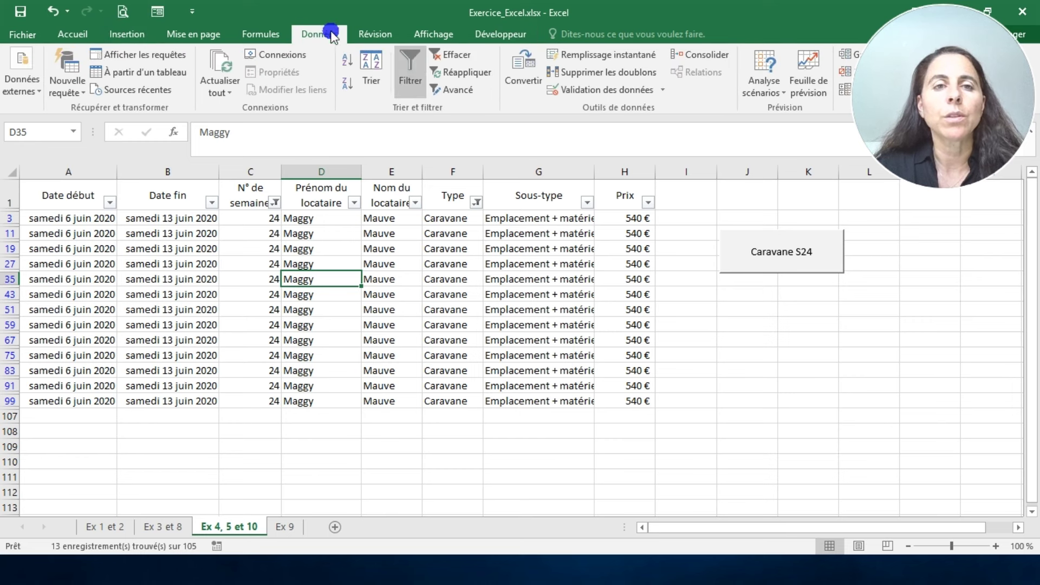
{"action": "left_click", "coordinate": [413, 78]}
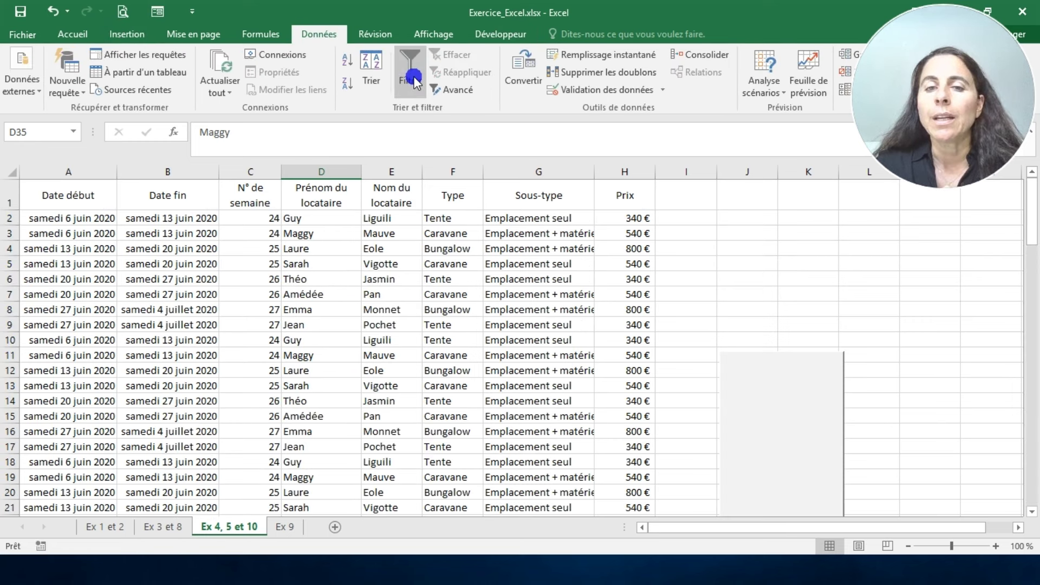
{"action": "left_click_drag", "start_coordinate": [1035, 214], "coordinate": [1035, 193]}
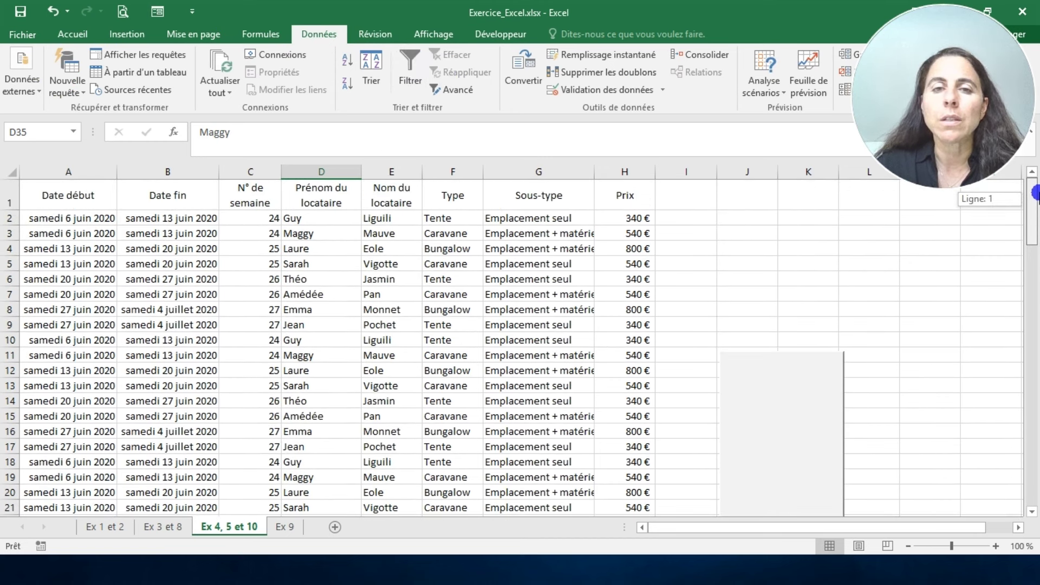
{"action": "left_click", "coordinate": [46, 12]}
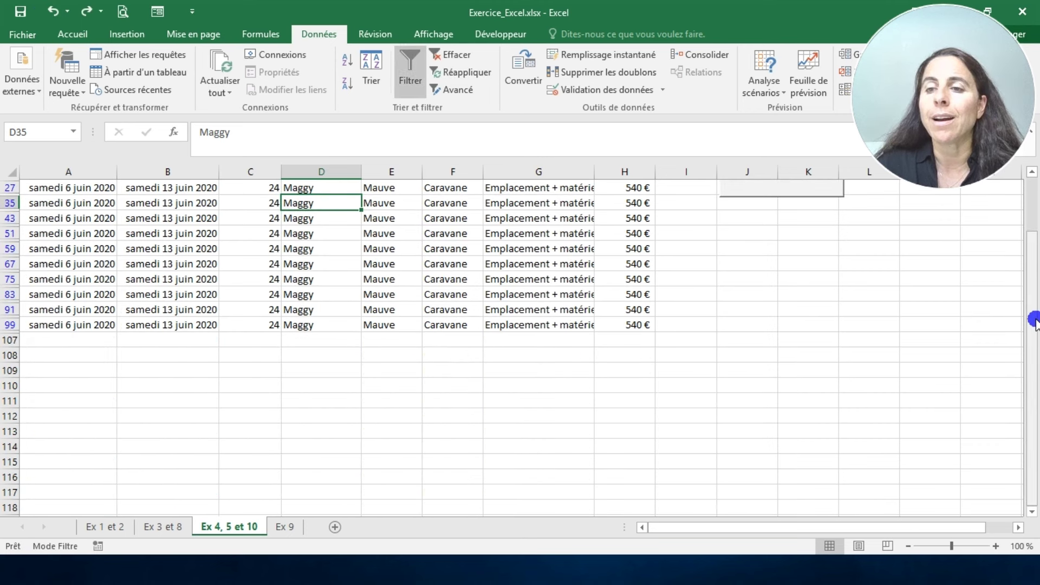
{"action": "scroll", "coordinate": [1033, 321], "scroll_direction": "up", "scroll_amount": 2}
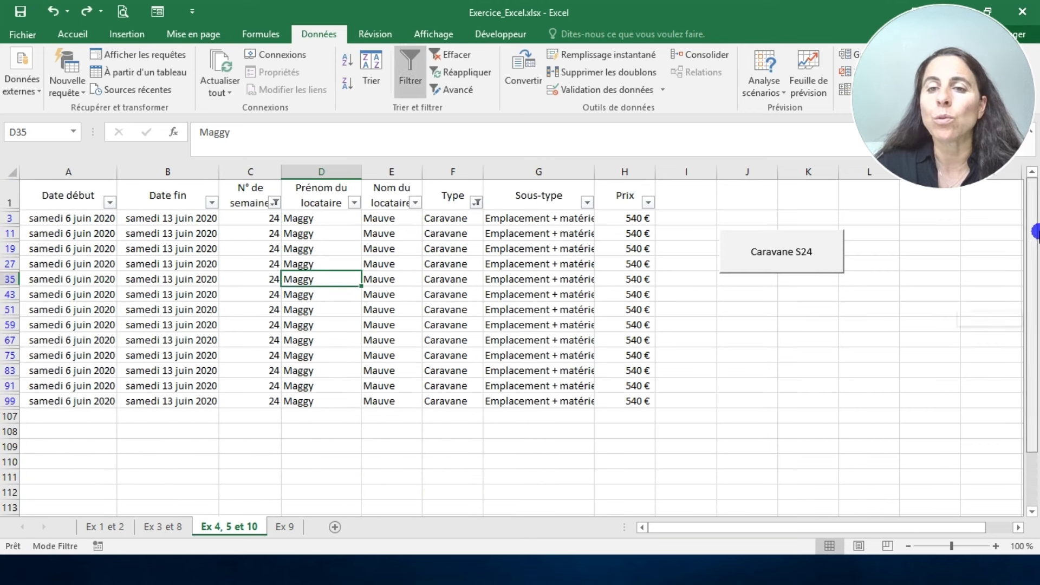
Step: Set the Caravane S24 button's positioning to "Ne pas déplacer ou dimensionner avec les cellules"
{"action": "right_click", "coordinate": [778, 256]}
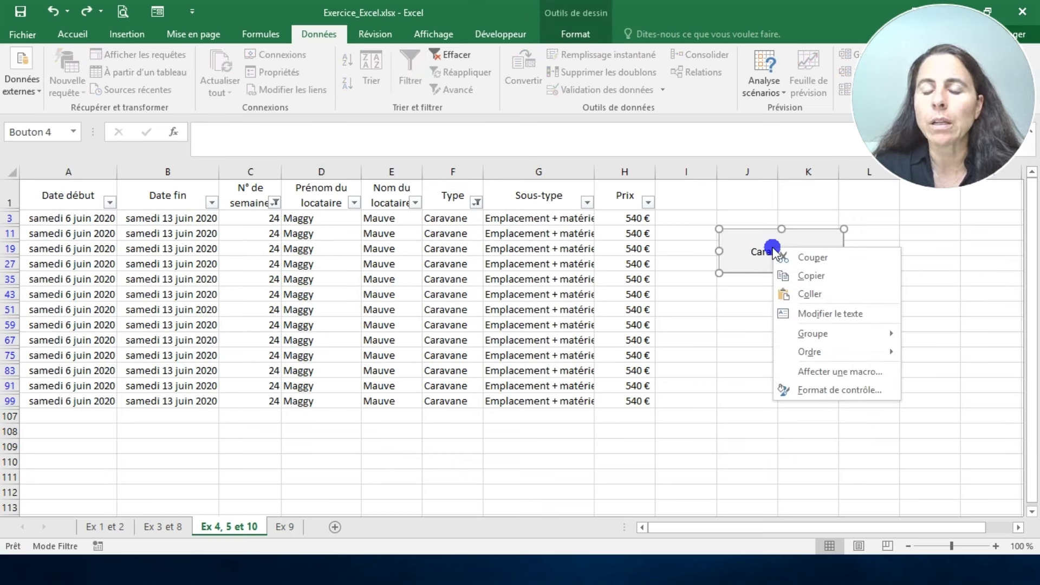
{"action": "left_click", "coordinate": [832, 389]}
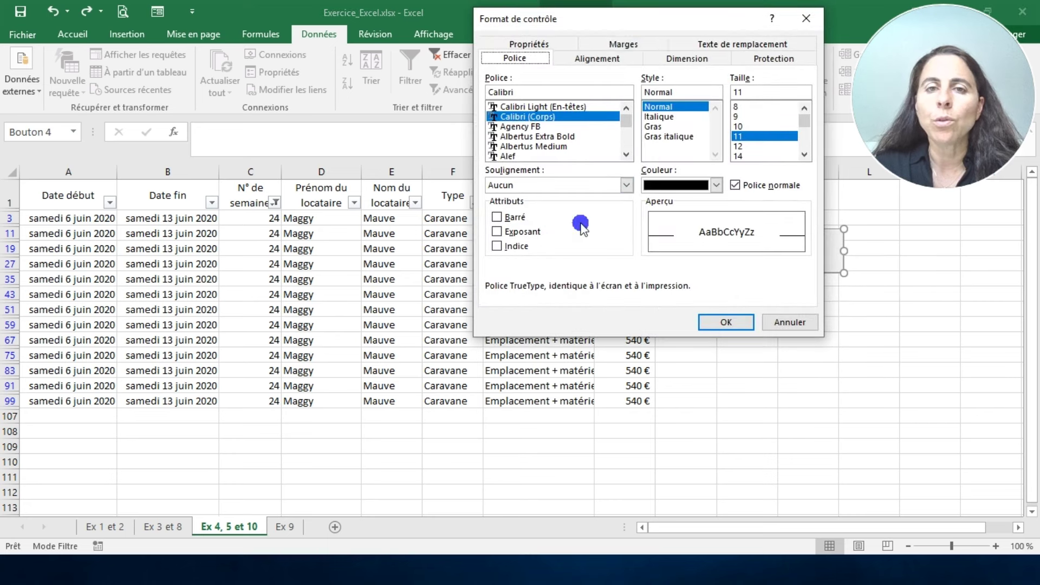
{"action": "left_click", "coordinate": [540, 47]}
{"action": "left_click", "coordinate": [498, 122]}
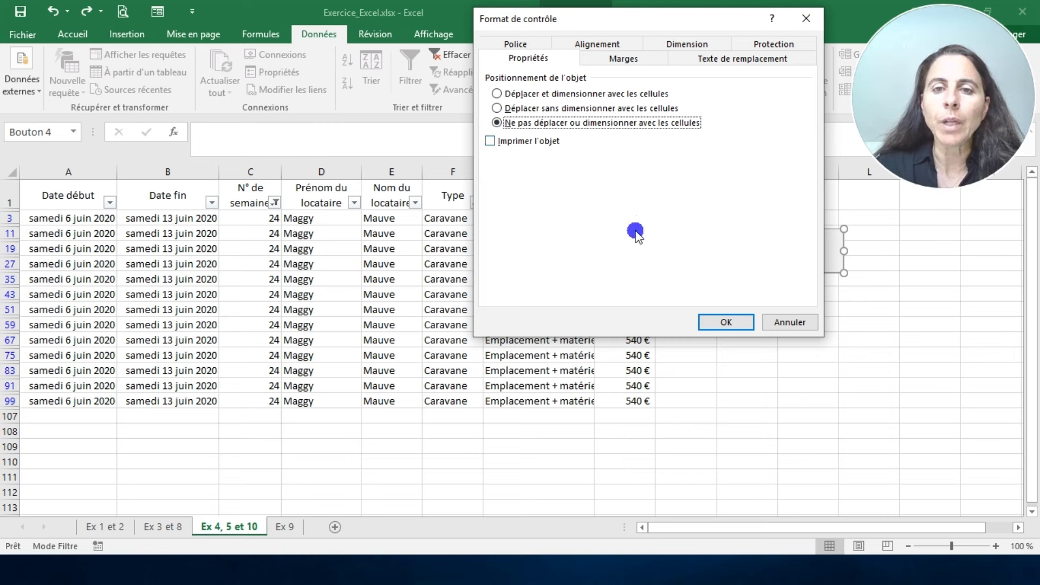
{"action": "left_click", "coordinate": [734, 323]}
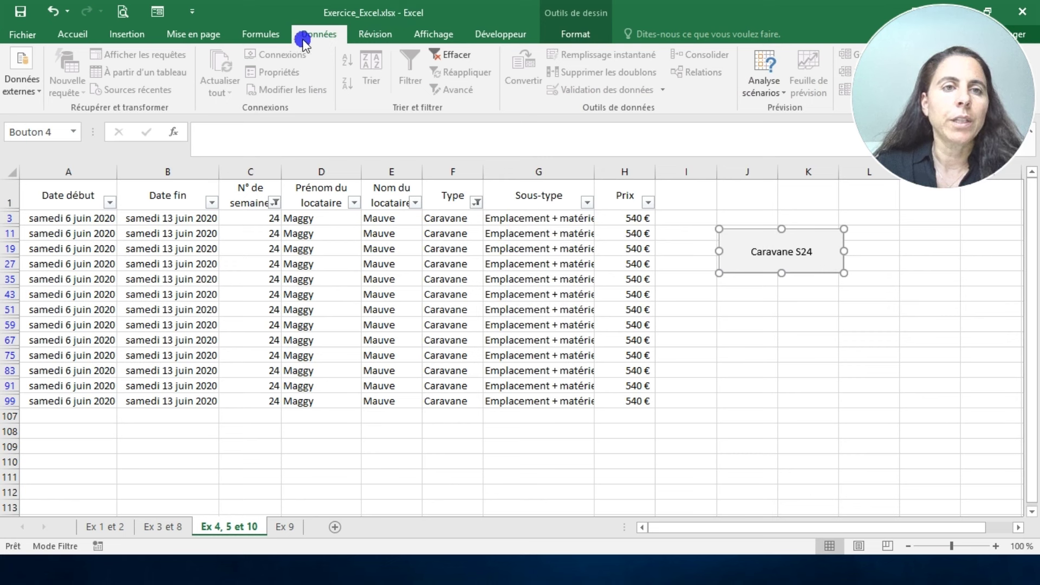
Step: Turn off the table's filtering and test the macro with the Caravane S24 button
{"action": "left_click", "coordinate": [363, 245]}
{"action": "left_click", "coordinate": [414, 82]}
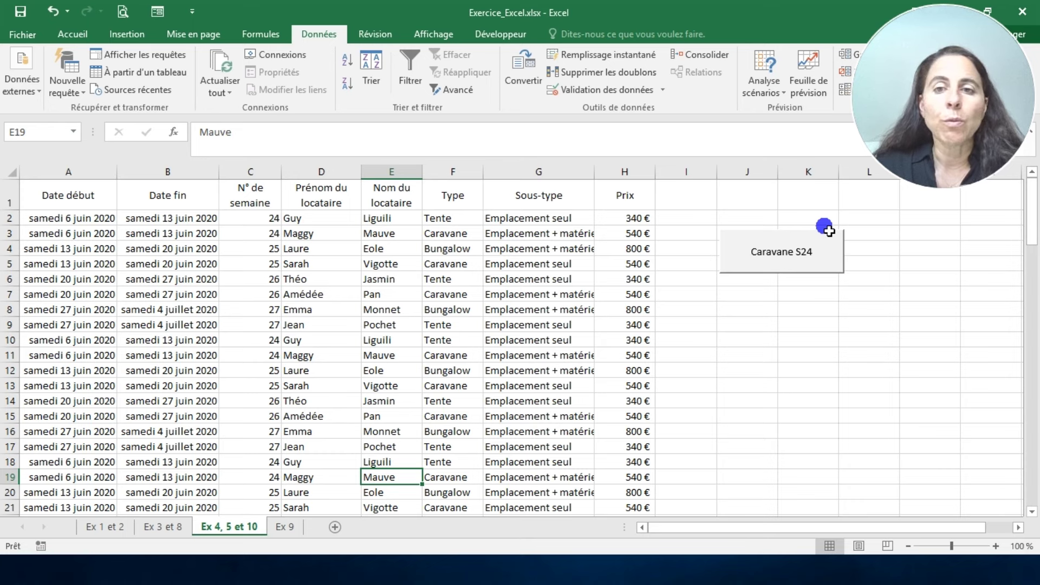
{"action": "left_click", "coordinate": [811, 256]}
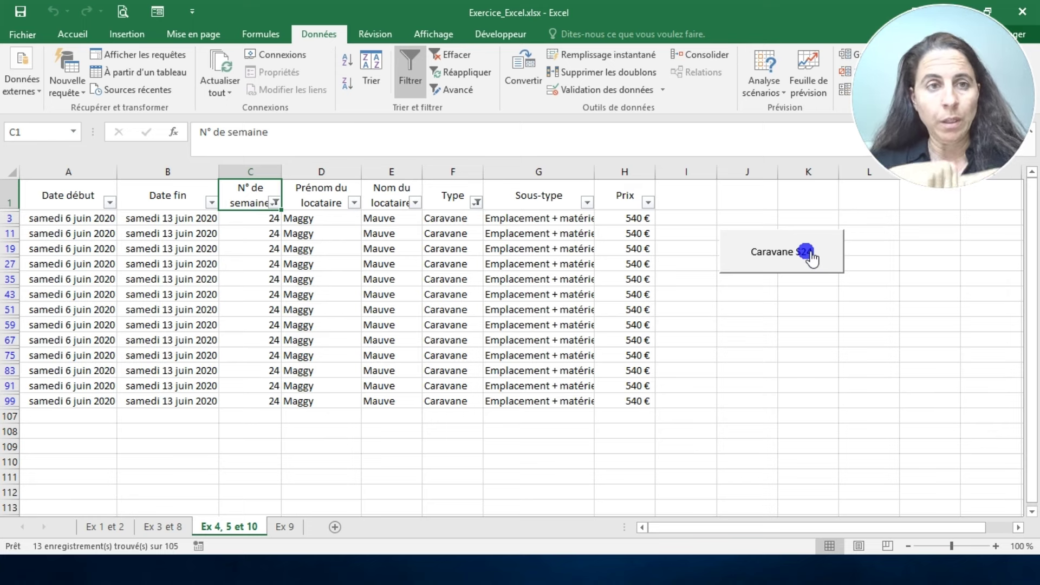
Step: Remove the table's filtering and start recording a macro named "format", stored in Ce classeur
{"action": "left_click", "coordinate": [499, 266]}
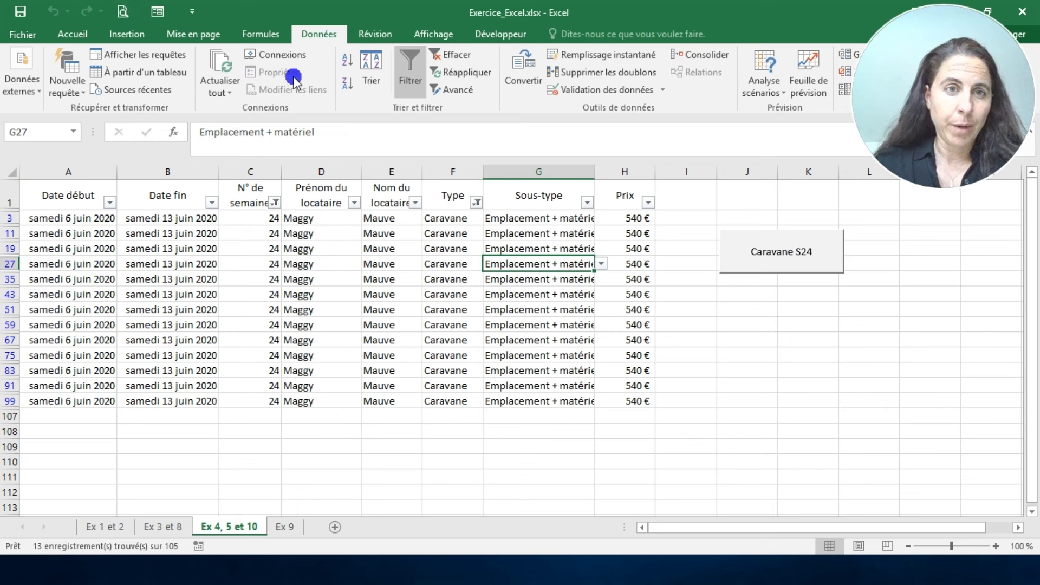
{"action": "left_click", "coordinate": [410, 76]}
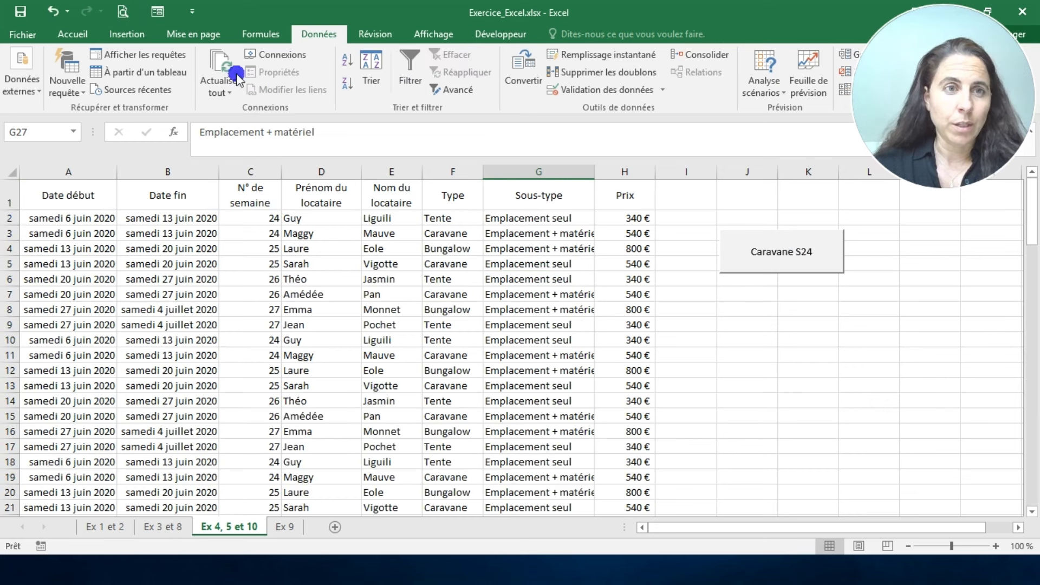
{"action": "left_click", "coordinate": [532, 29]}
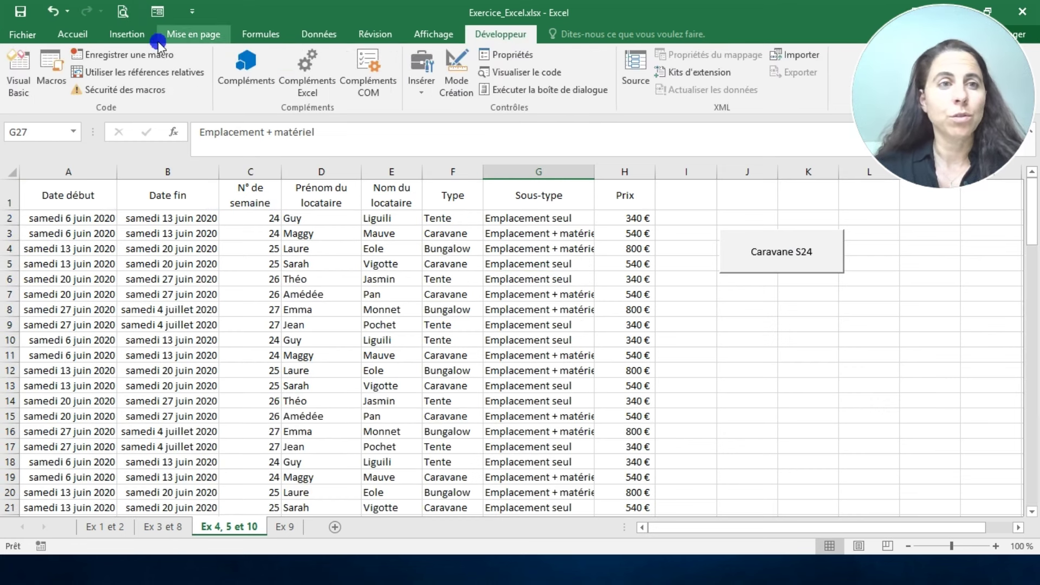
{"action": "left_click", "coordinate": [163, 55]}
{"action": "type", "text": "orma"}
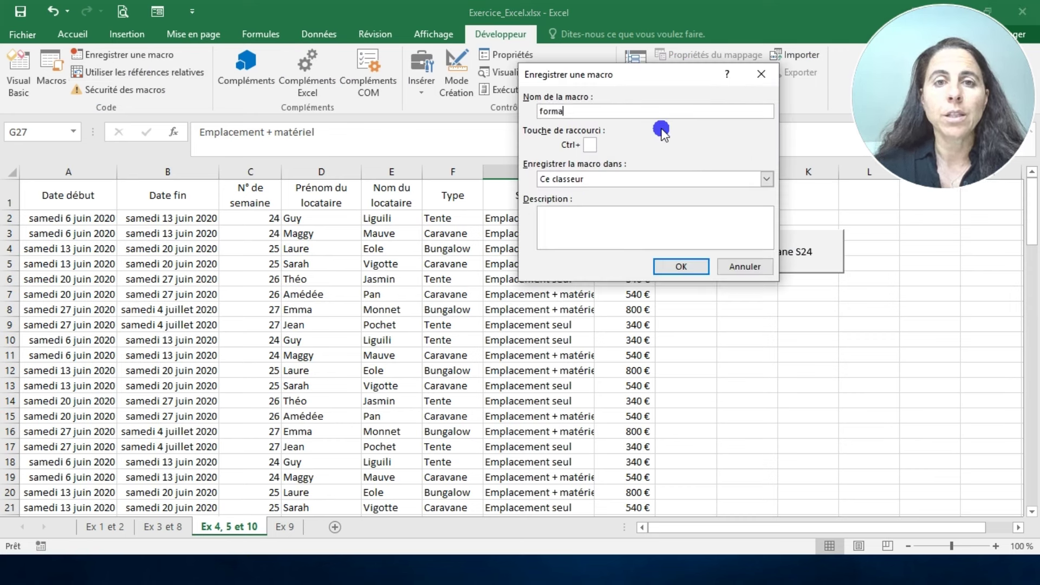
{"action": "type", "text": "t"}
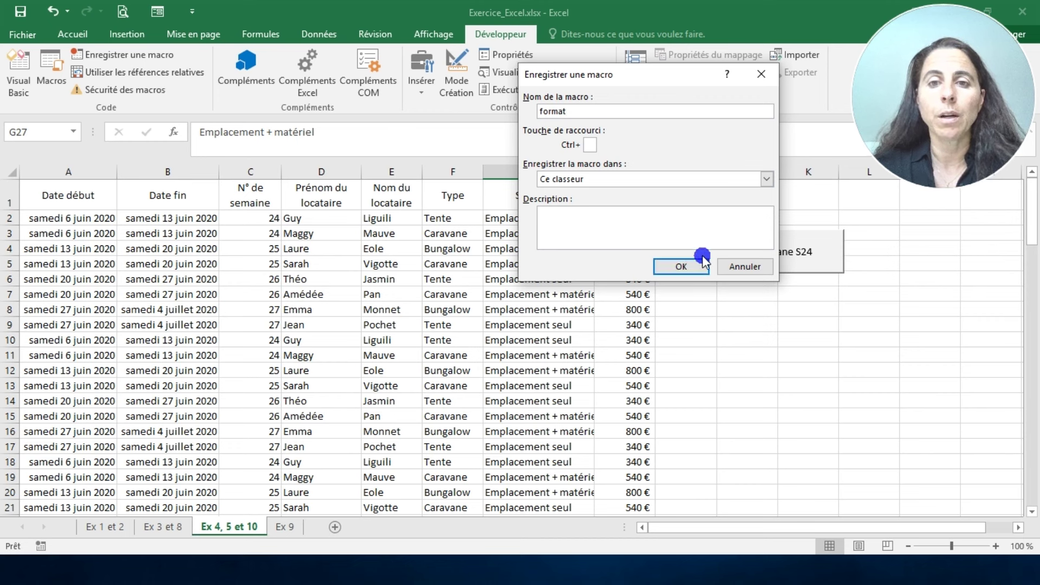
{"action": "left_click", "coordinate": [674, 266]}
Step: Select the entire table starting from A1 and apply all borders (Toutes les bordures) to it
{"action": "left_click", "coordinate": [271, 280]}
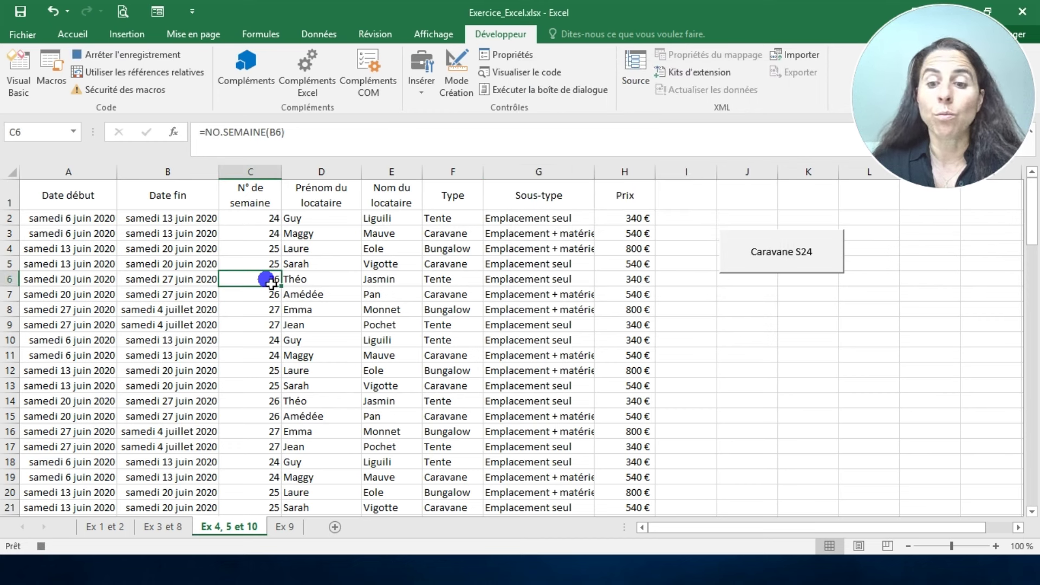
{"action": "key", "text": "ctrl+Home"}
{"action": "key", "text": "ctrl+a"}
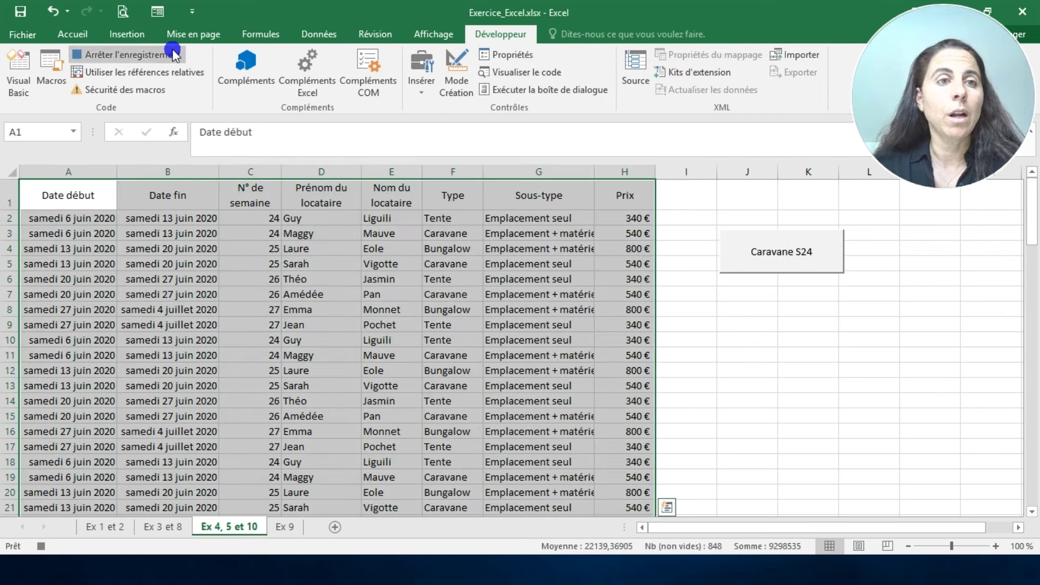
{"action": "left_click", "coordinate": [89, 36]}
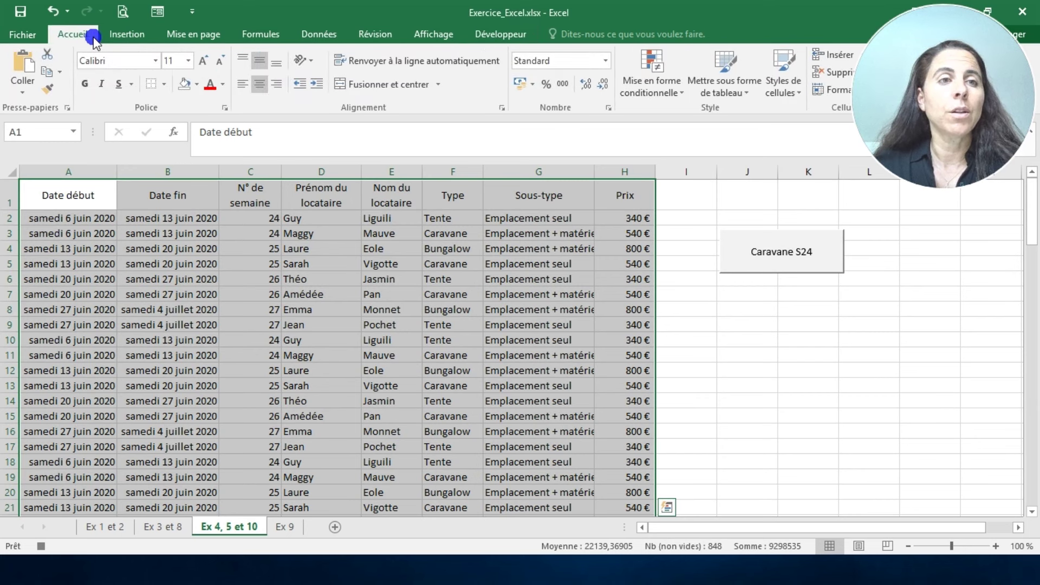
{"action": "left_click", "coordinate": [164, 84]}
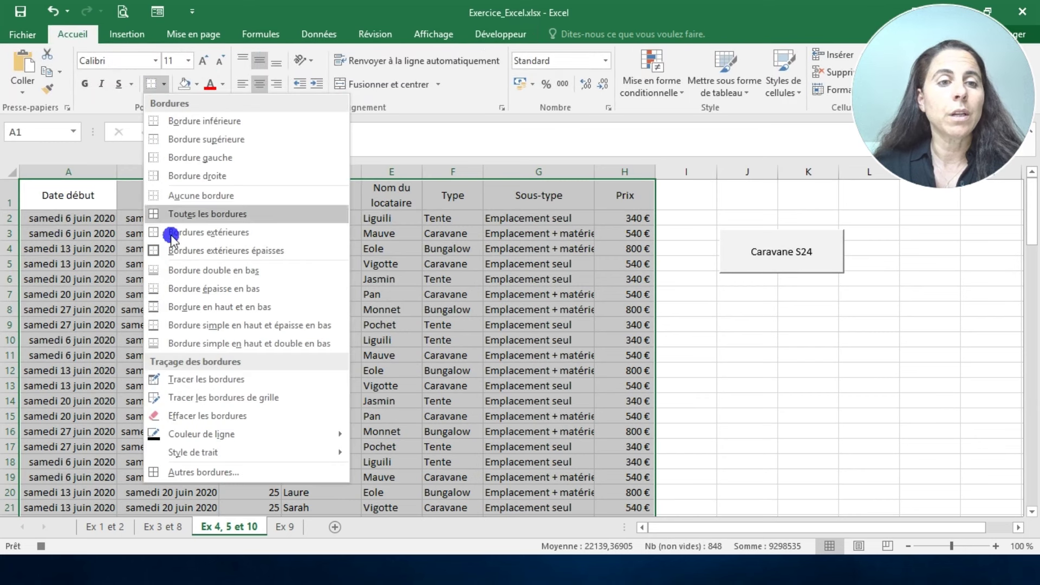
{"action": "left_click", "coordinate": [201, 213]}
Step: Give the table's header cells A1:H1 a light orange fill and bold text
{"action": "left_click", "coordinate": [83, 195]}
{"action": "left_click_drag", "start_coordinate": [84, 195], "coordinate": [623, 196]}
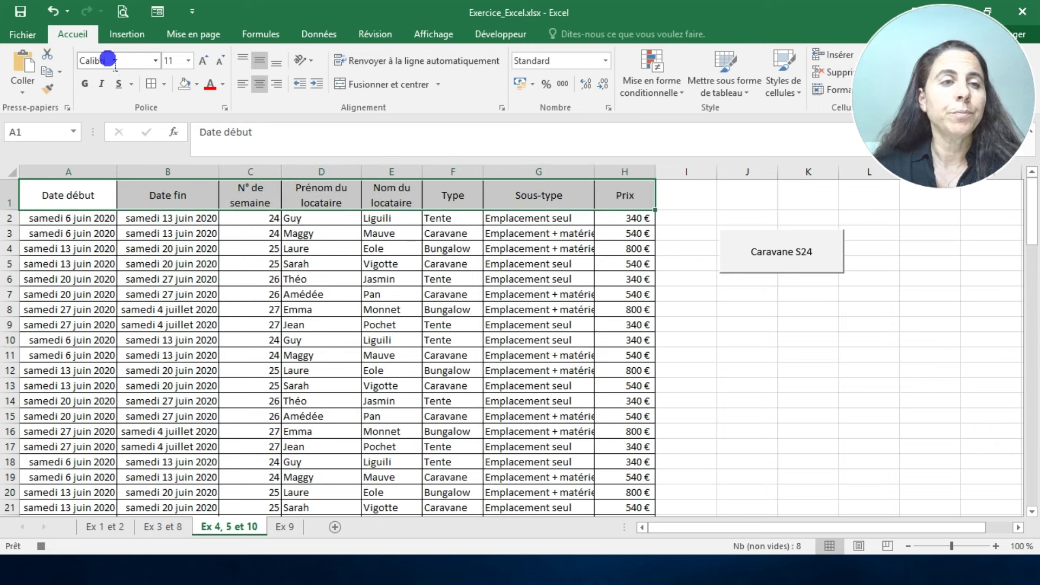
{"action": "left_click", "coordinate": [197, 84]}
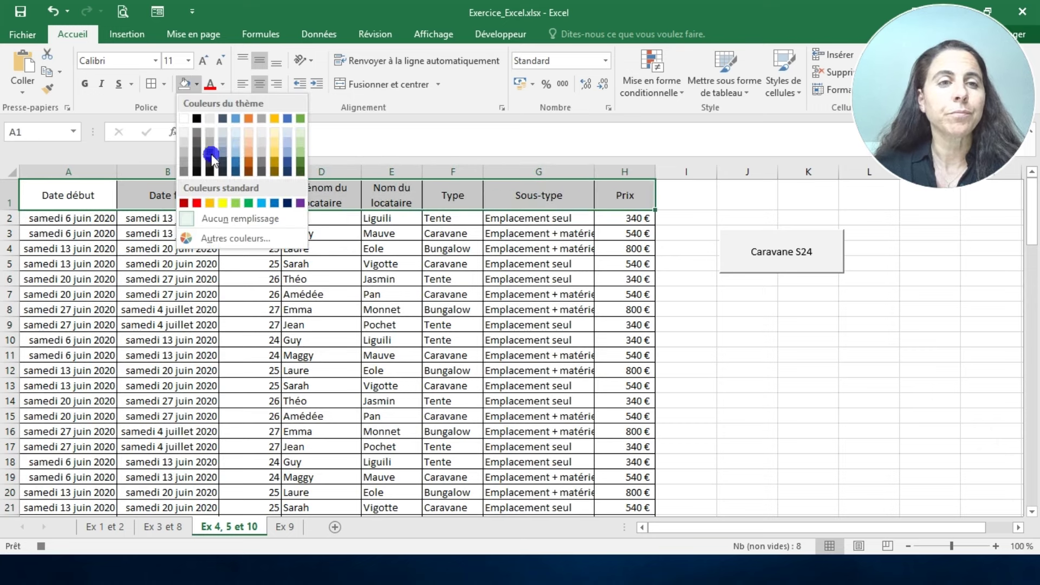
{"action": "left_click", "coordinate": [248, 147]}
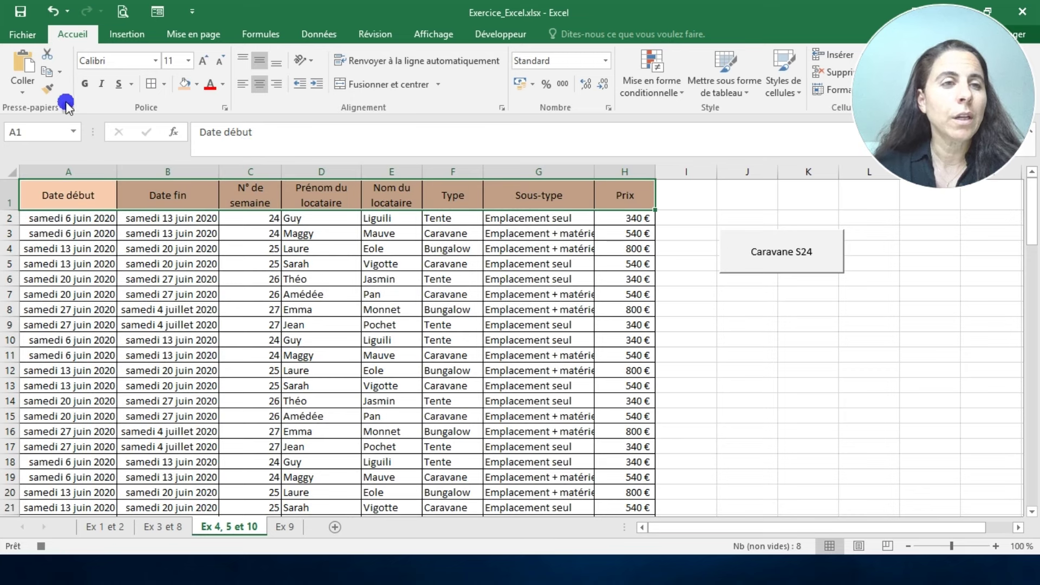
{"action": "left_click", "coordinate": [85, 84]}
Step: Select cell D9 to deselect the header row, and stop recording the macro
{"action": "left_click", "coordinate": [306, 328]}
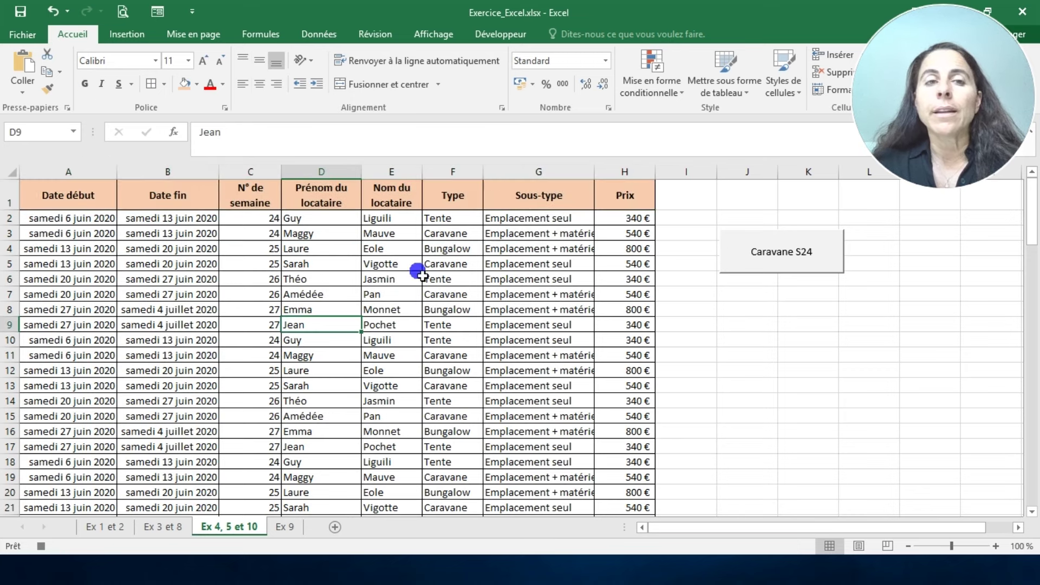
{"action": "left_click", "coordinate": [501, 36]}
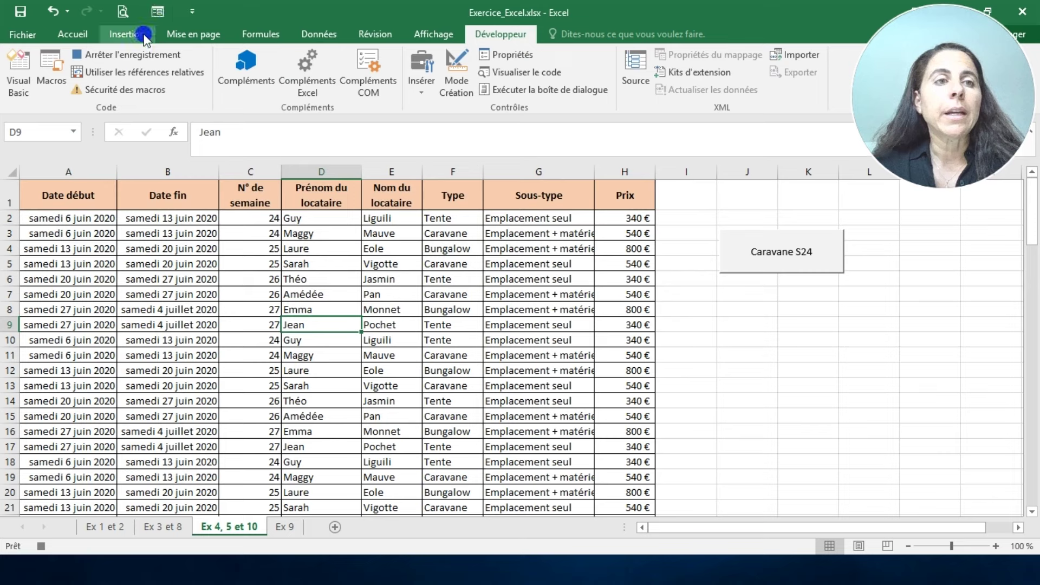
{"action": "left_click", "coordinate": [131, 55]}
Step: Draw a form-control button below the Caravane S24 button and assign the "format" macro to it
{"action": "left_click", "coordinate": [435, 81]}
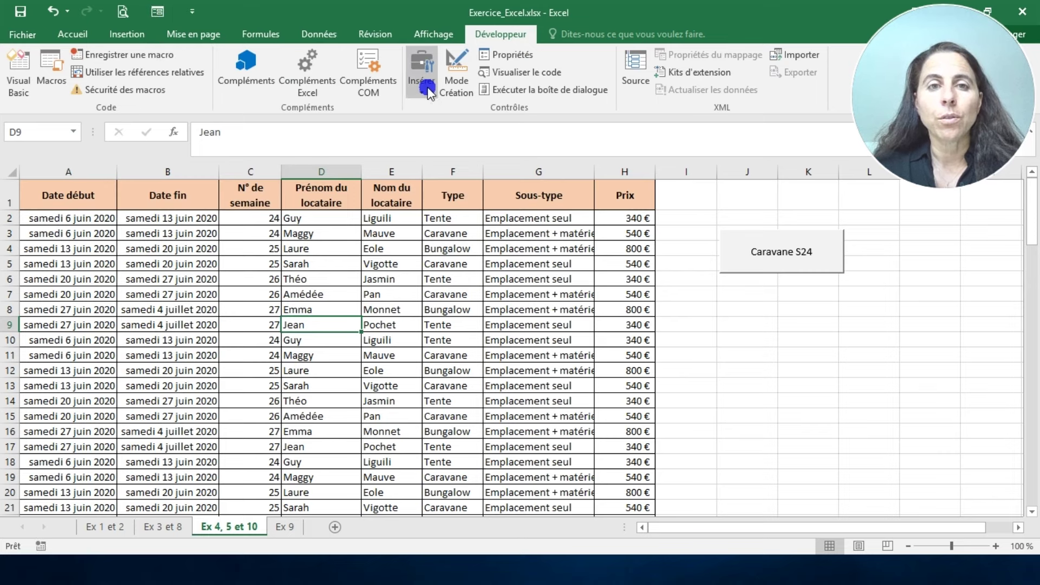
{"action": "left_click", "coordinate": [415, 124]}
{"action": "left_click_drag", "start_coordinate": [749, 328], "coordinate": [840, 386]}
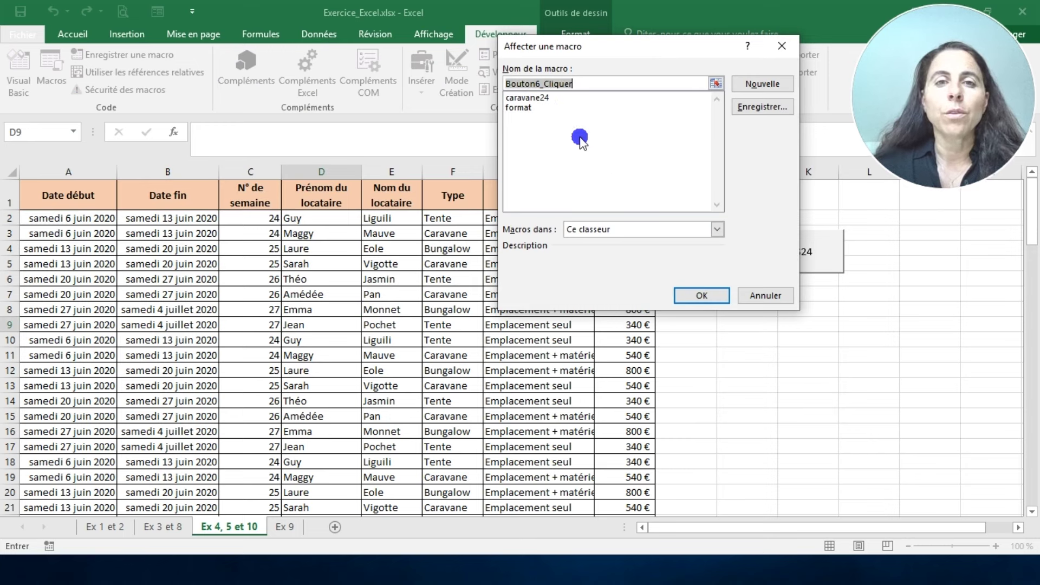
{"action": "left_click", "coordinate": [542, 107]}
{"action": "left_click", "coordinate": [707, 293]}
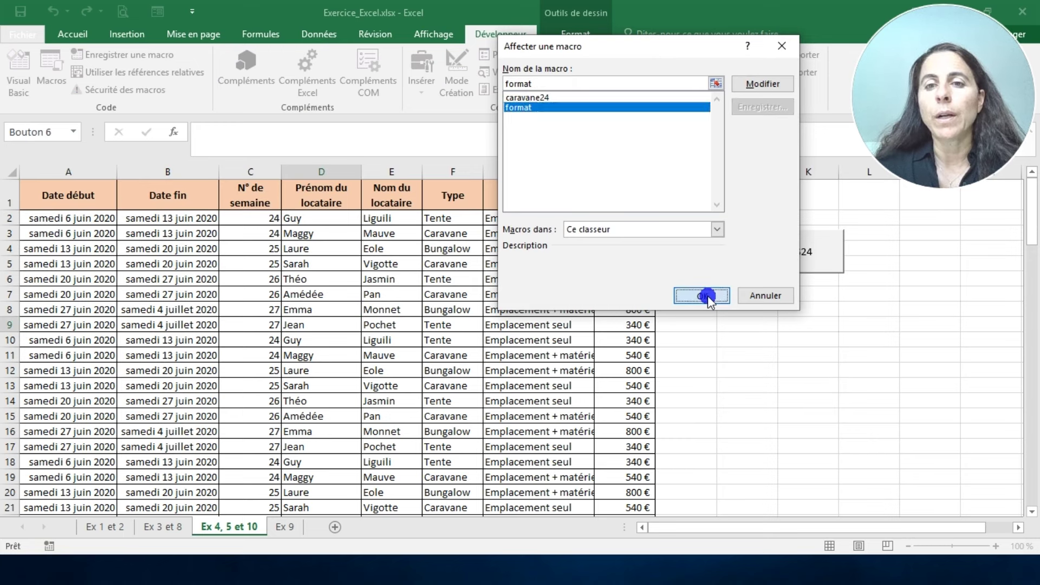
Step: Replace the new button's caption with "format" and deselect the button
{"action": "left_click", "coordinate": [796, 357]}
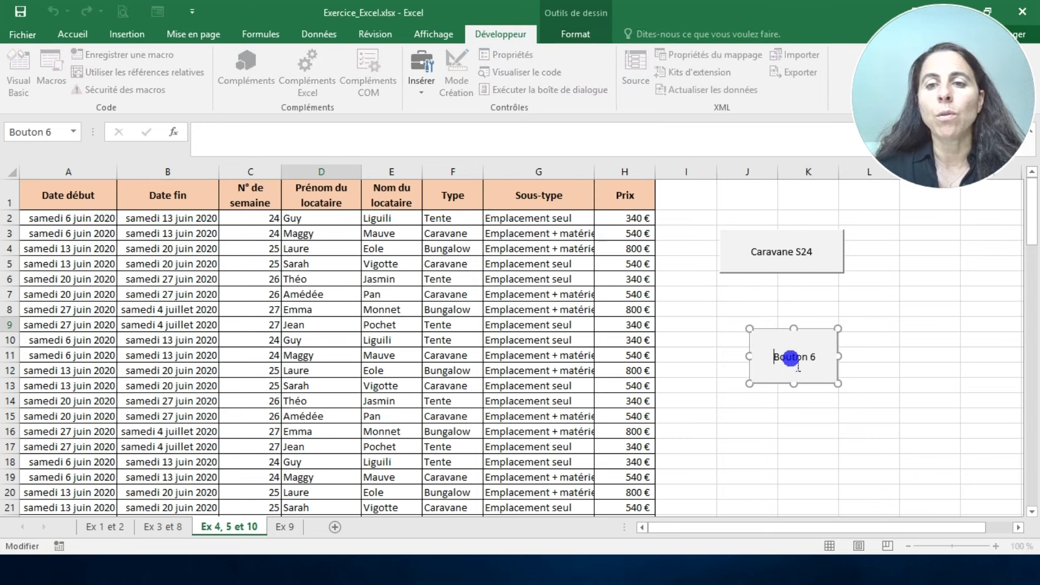
{"action": "left_click", "coordinate": [823, 367]}
{"action": "key", "text": "BackSpace"}
{"action": "key", "text": "BackSpace"}
{"action": "key", "text": "BackSpace"}
{"action": "key", "text": "BackSpace"}
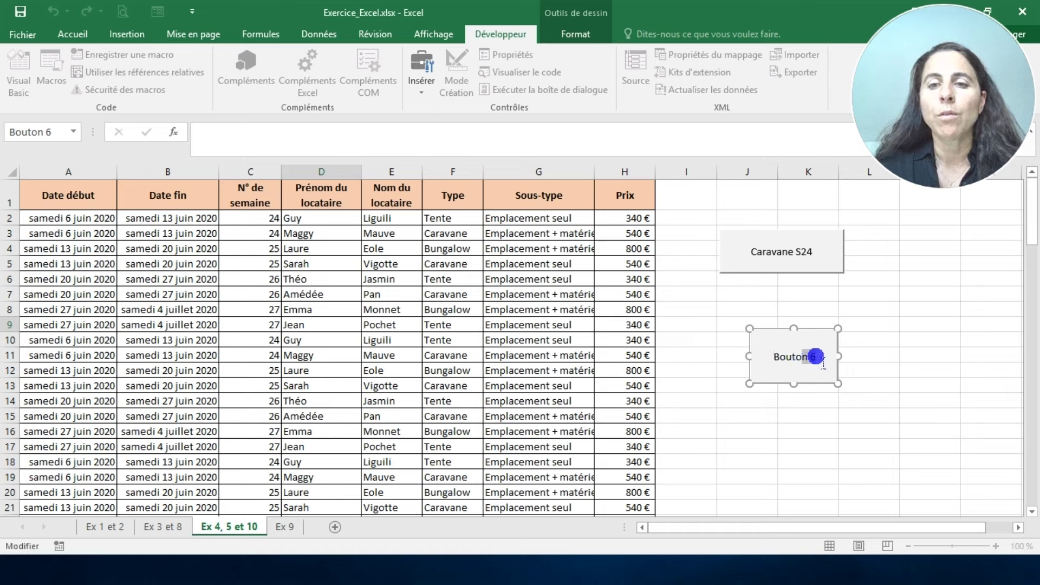
{"action": "key", "text": "BackSpace"}
{"action": "key", "text": "BackSpace"}
{"action": "key", "text": "BackSpace"}
{"action": "key", "text": "BackSpace"}
{"action": "type", "text": "format"}
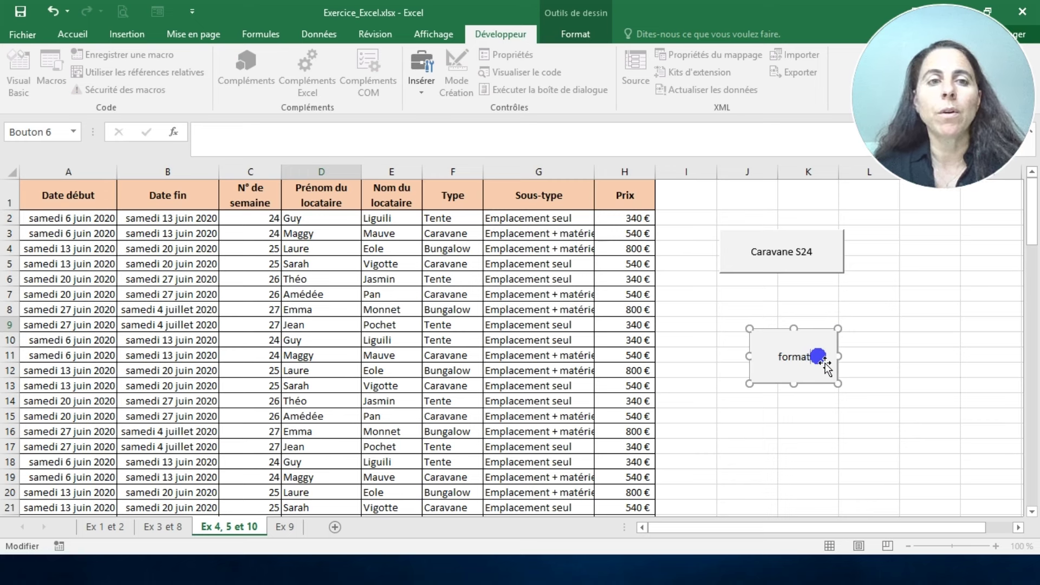
{"action": "left_click", "coordinate": [817, 479]}
Step: Remove all borders, bold text and fill colour from the entire table to prepare a test of the macro
{"action": "left_click", "coordinate": [335, 296]}
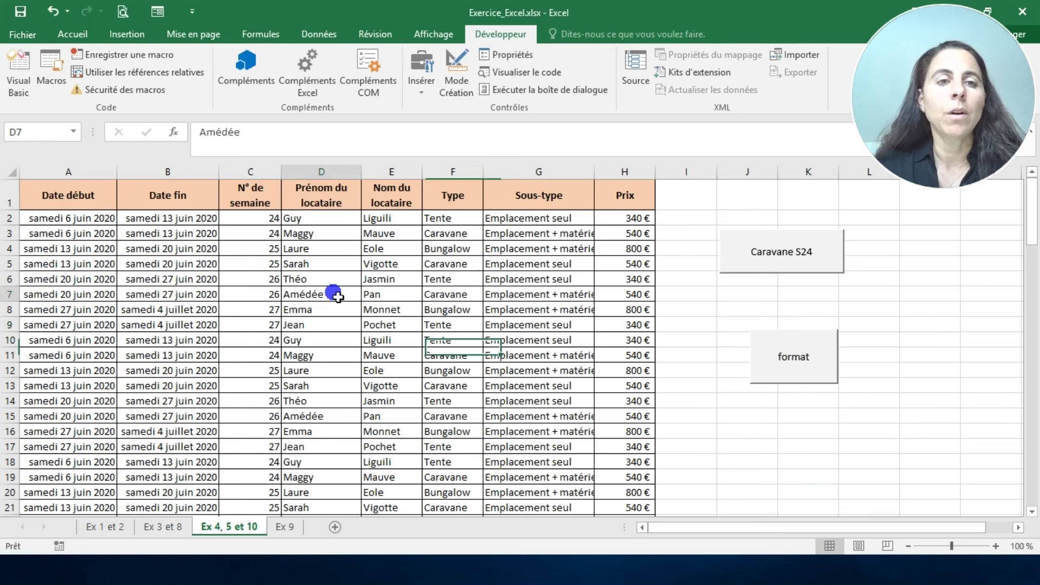
{"action": "key", "text": "ctrl+a"}
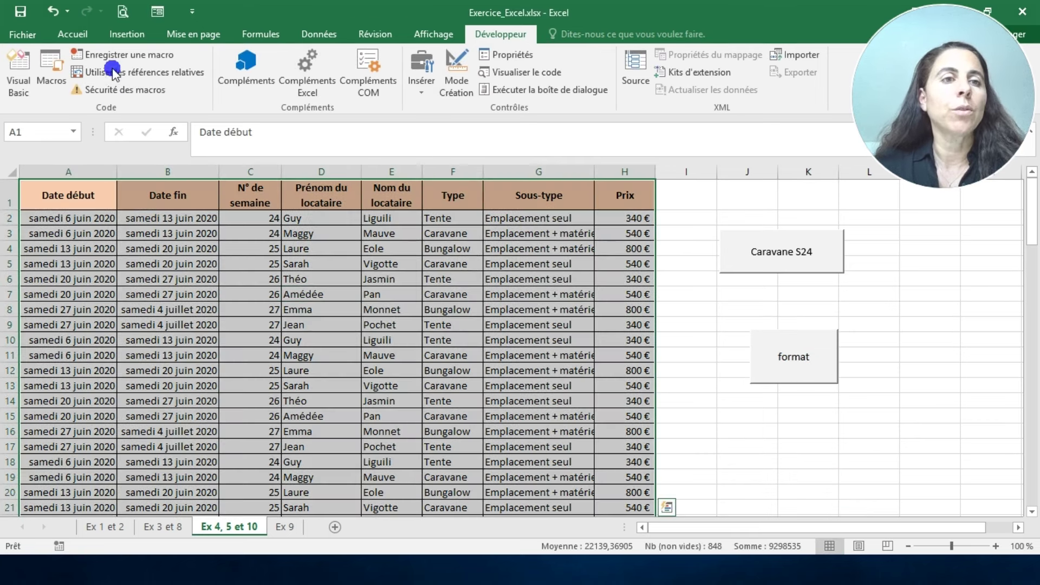
{"action": "left_click", "coordinate": [81, 33]}
{"action": "left_click", "coordinate": [164, 84]}
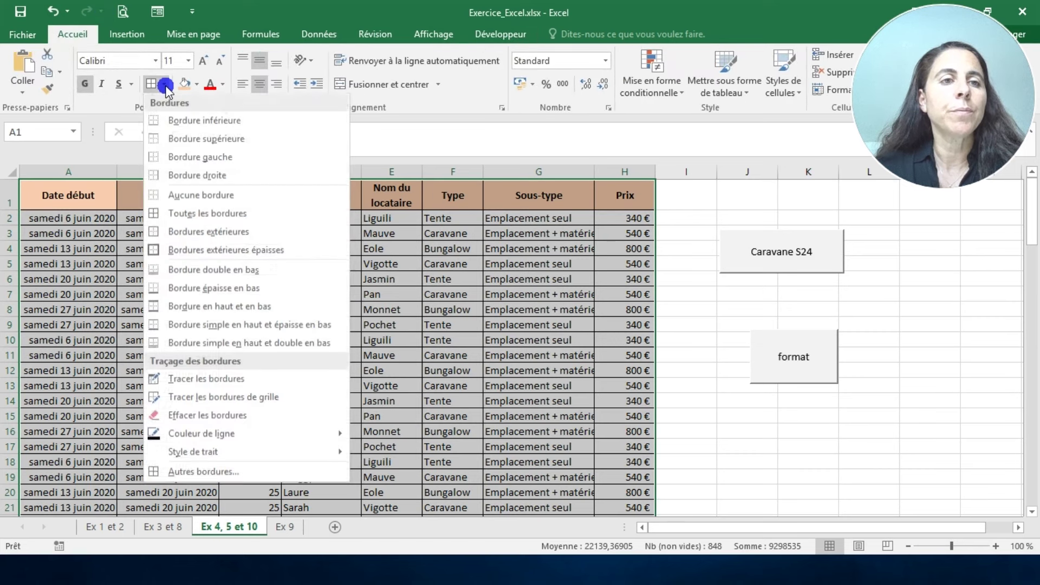
{"action": "left_click", "coordinate": [193, 192]}
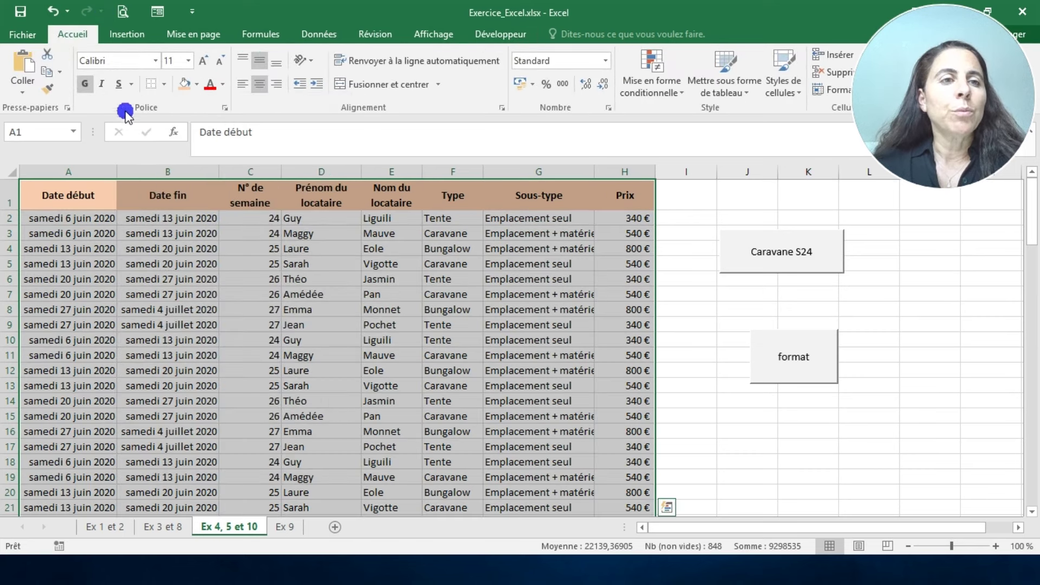
{"action": "left_click", "coordinate": [85, 85]}
{"action": "left_click", "coordinate": [196, 84]}
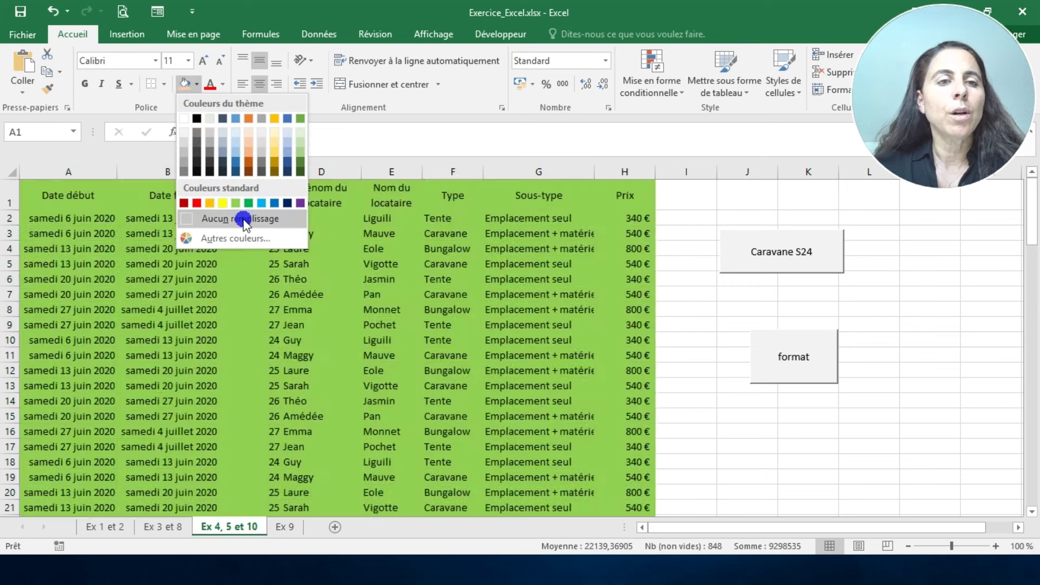
{"action": "left_click", "coordinate": [241, 218]}
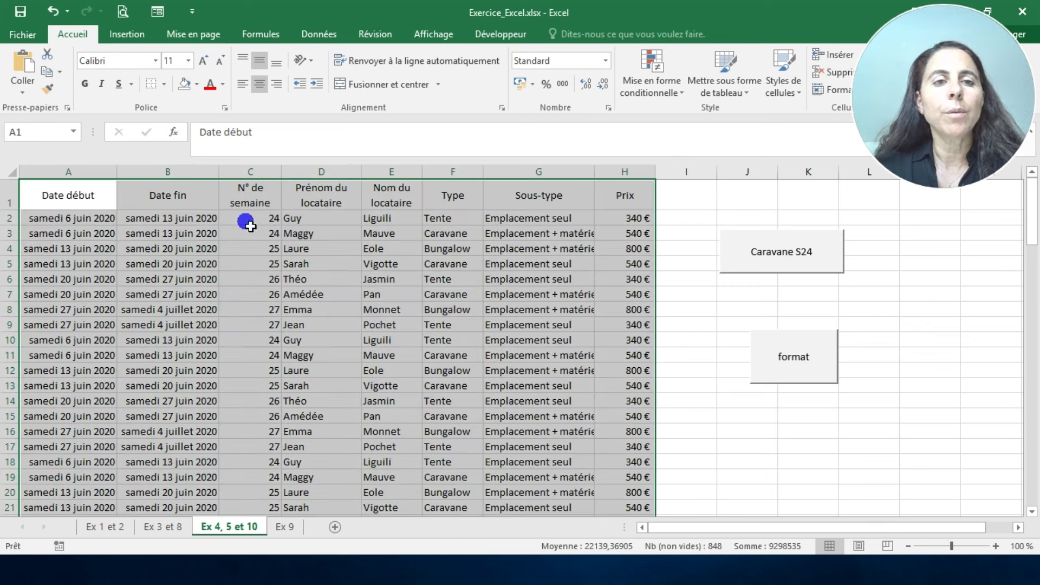
Step: Deselect the table and run the format macro with its sheet button
{"action": "left_click", "coordinate": [410, 370]}
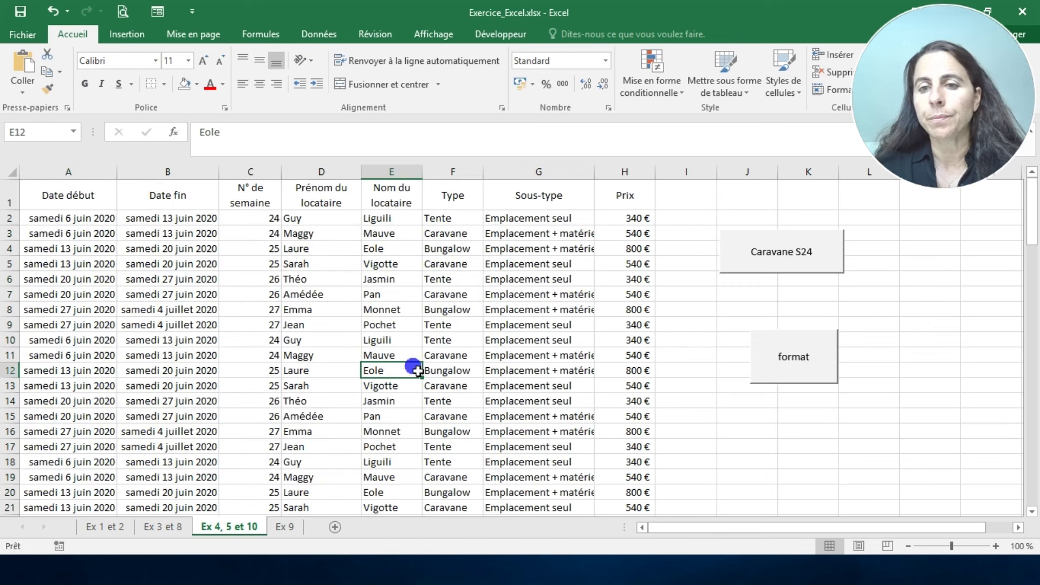
{"action": "left_click", "coordinate": [791, 362]}
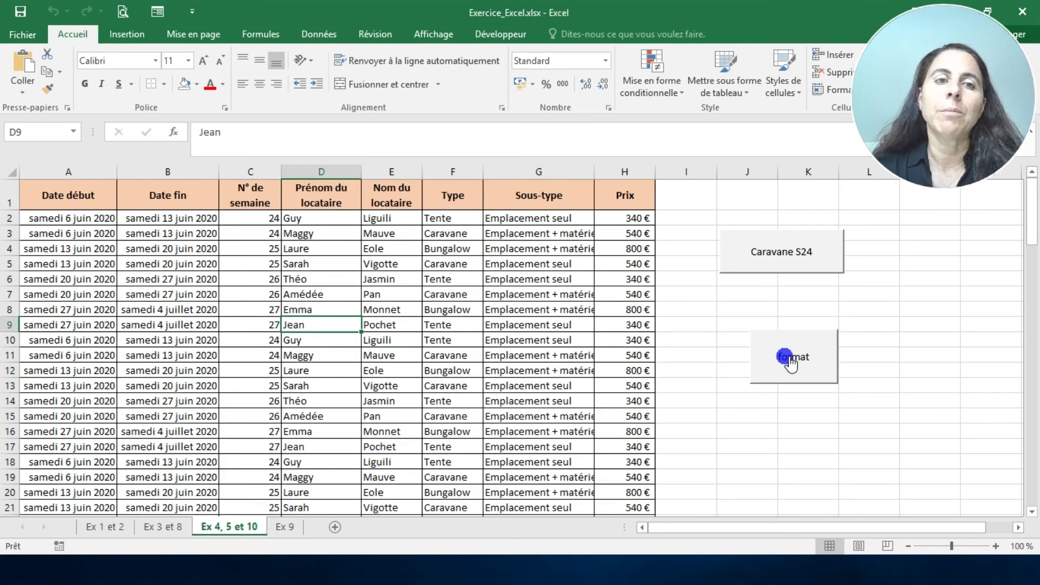